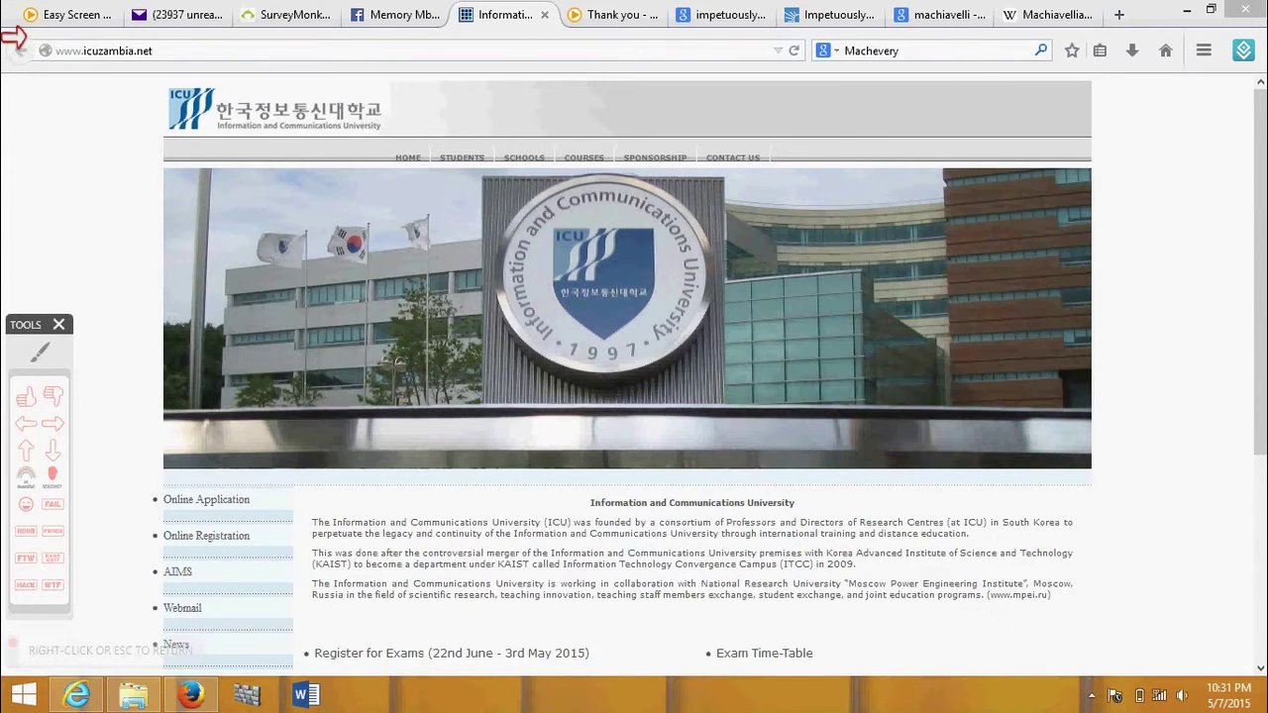
- Mark the web address and the Online Application link with arrows, then open the application form
click(13, 40)
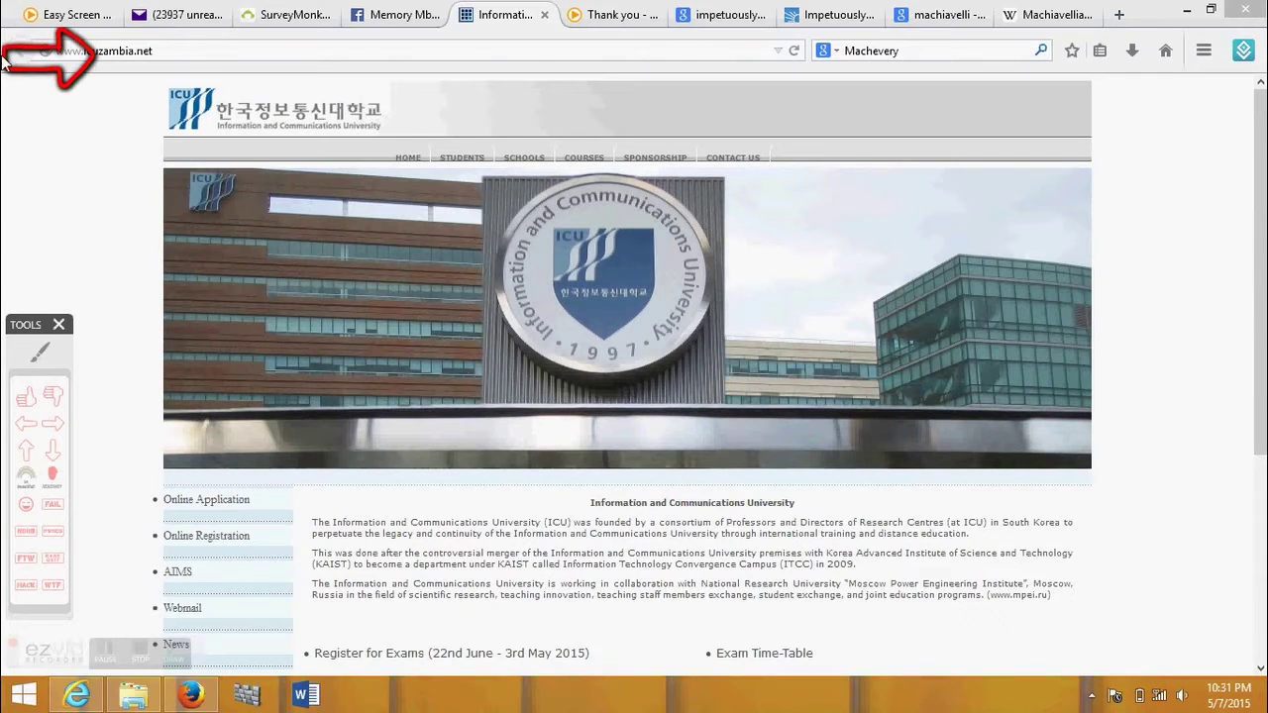
click(53, 423)
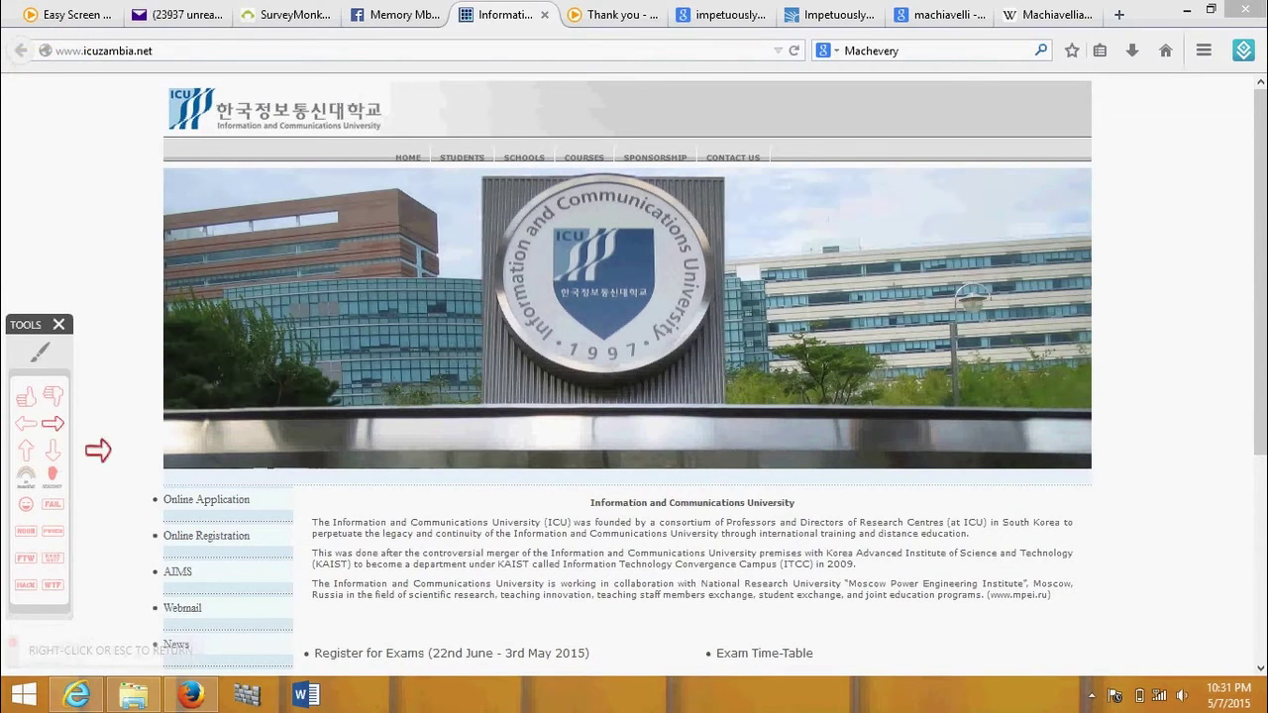
click(57, 479)
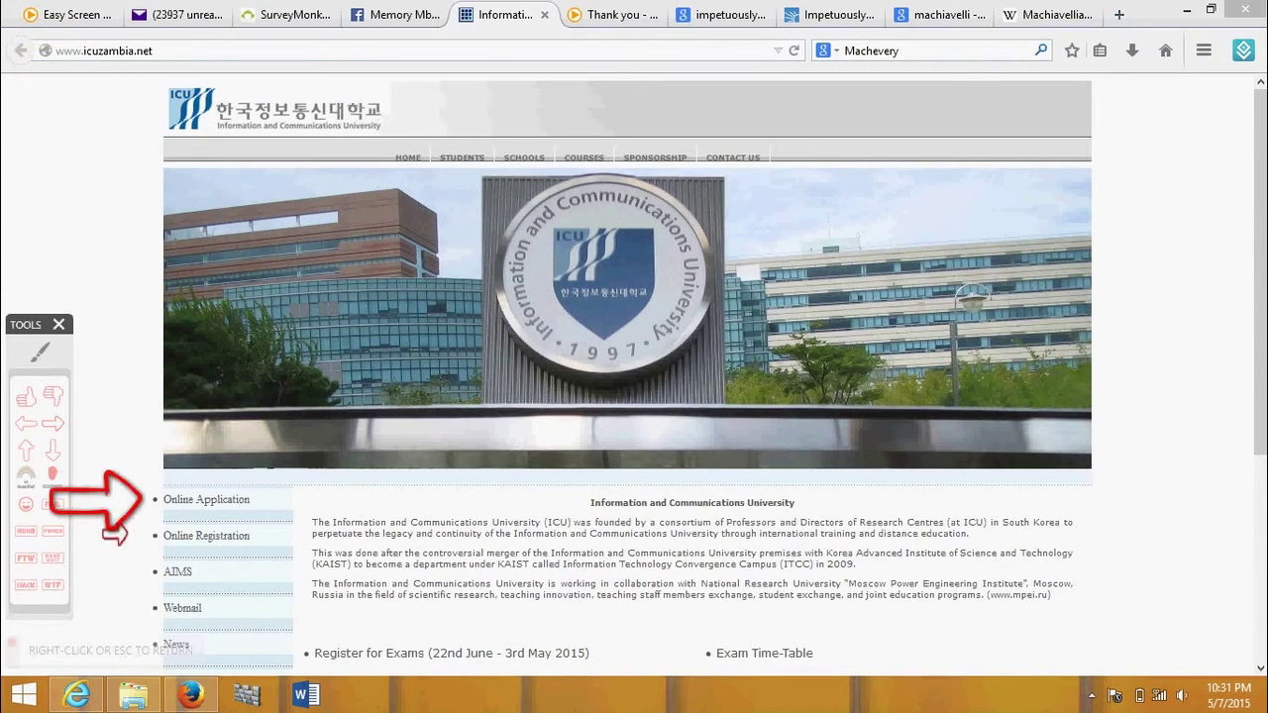
click(207, 500)
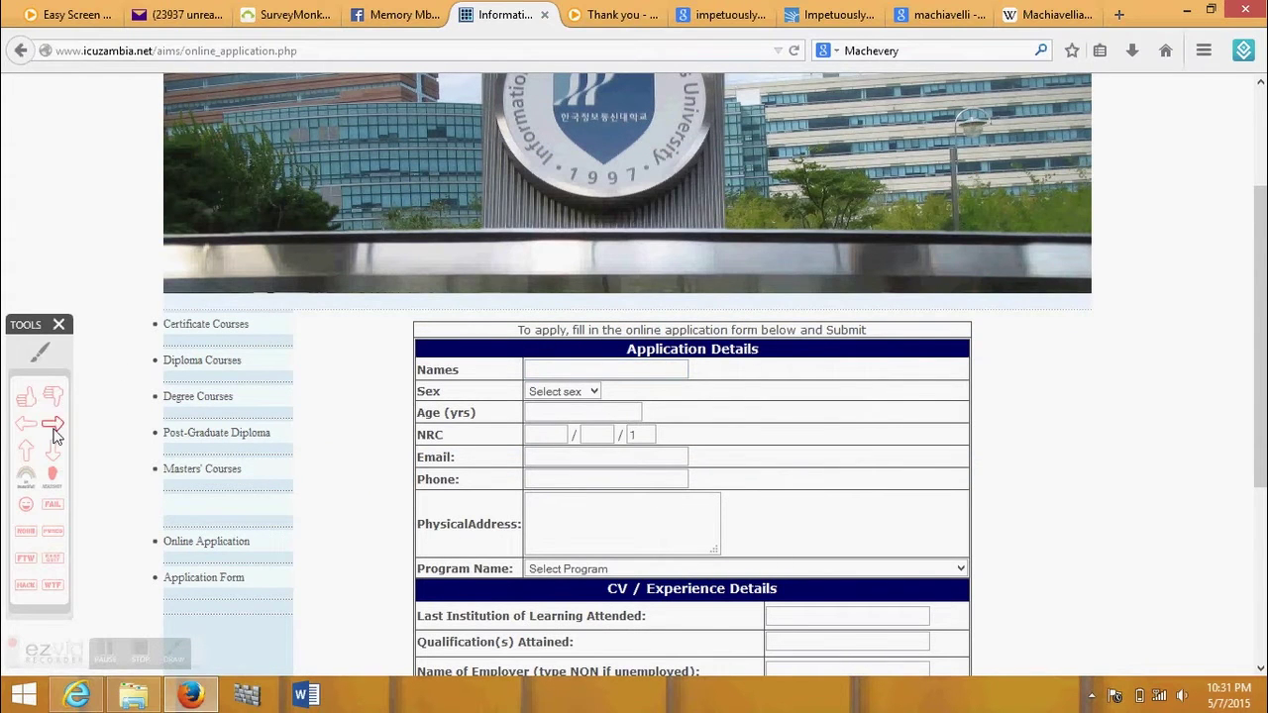
- Point an arrow at the Names field and enter the applicant's full name
click(28, 426)
click(683, 363)
key(Escape)
click(580, 371)
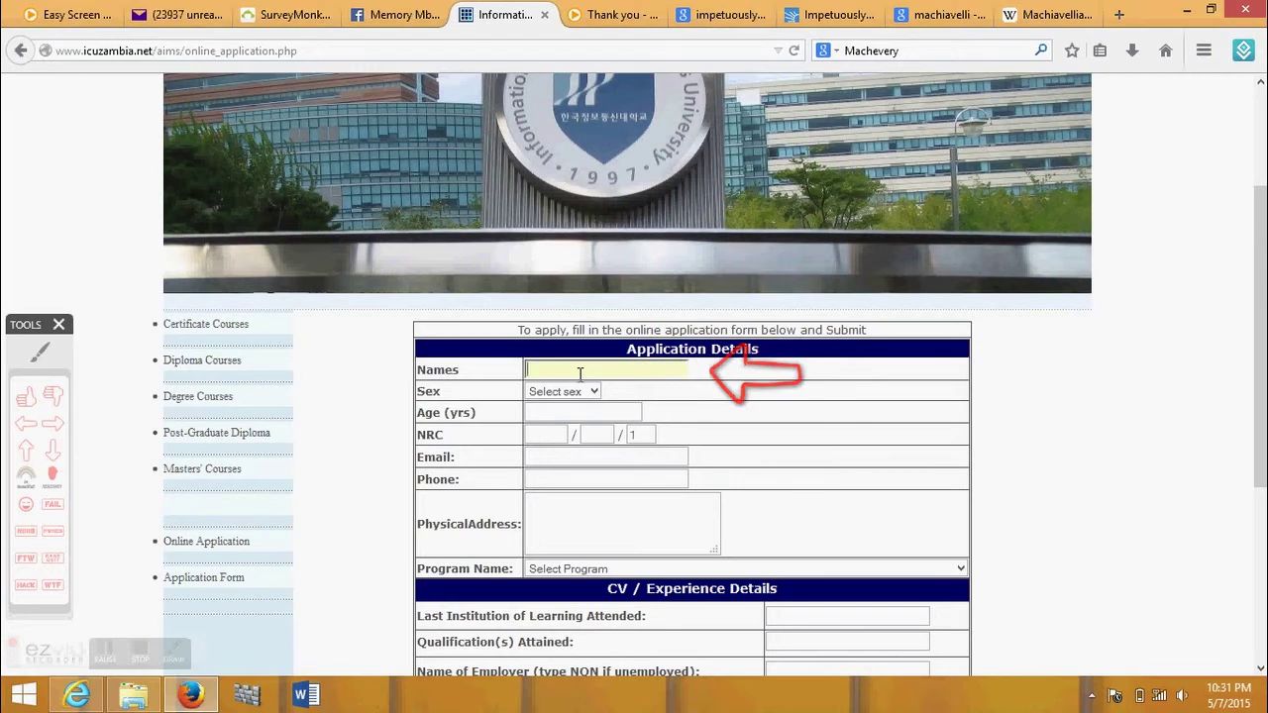
text(You)
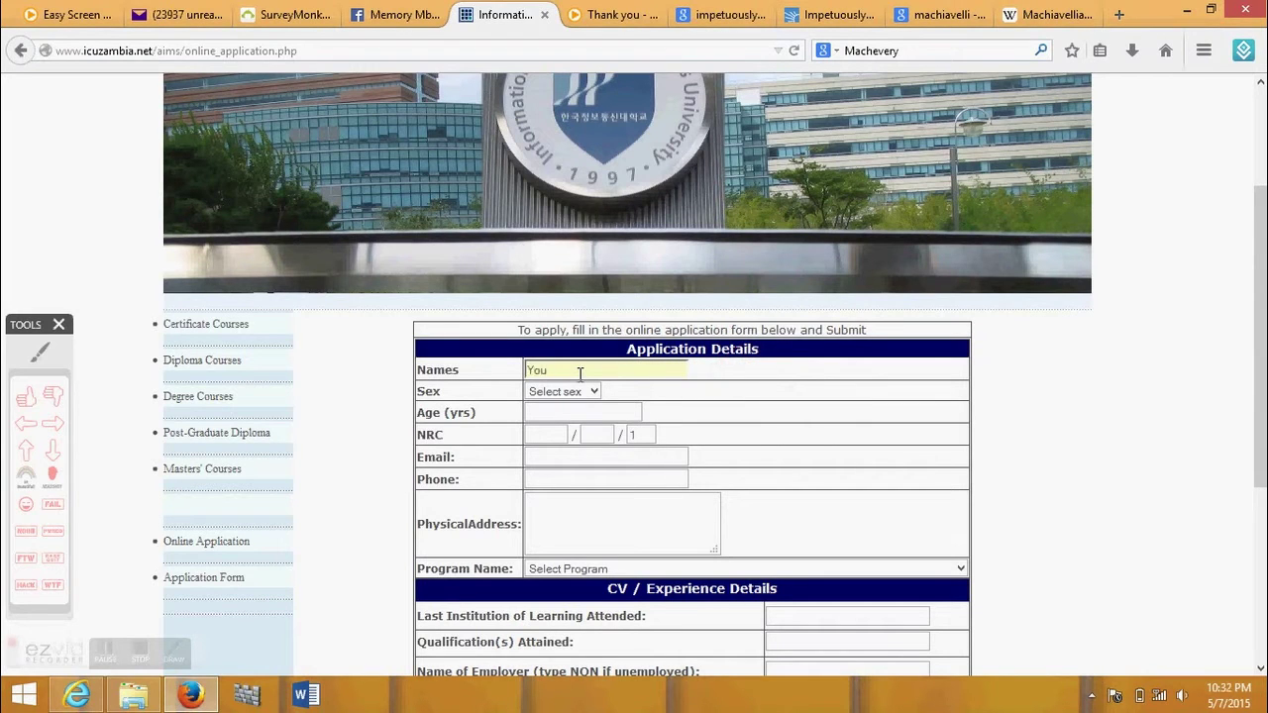
key(BackSpace)
key(BackSpace)
key(BackSpace)
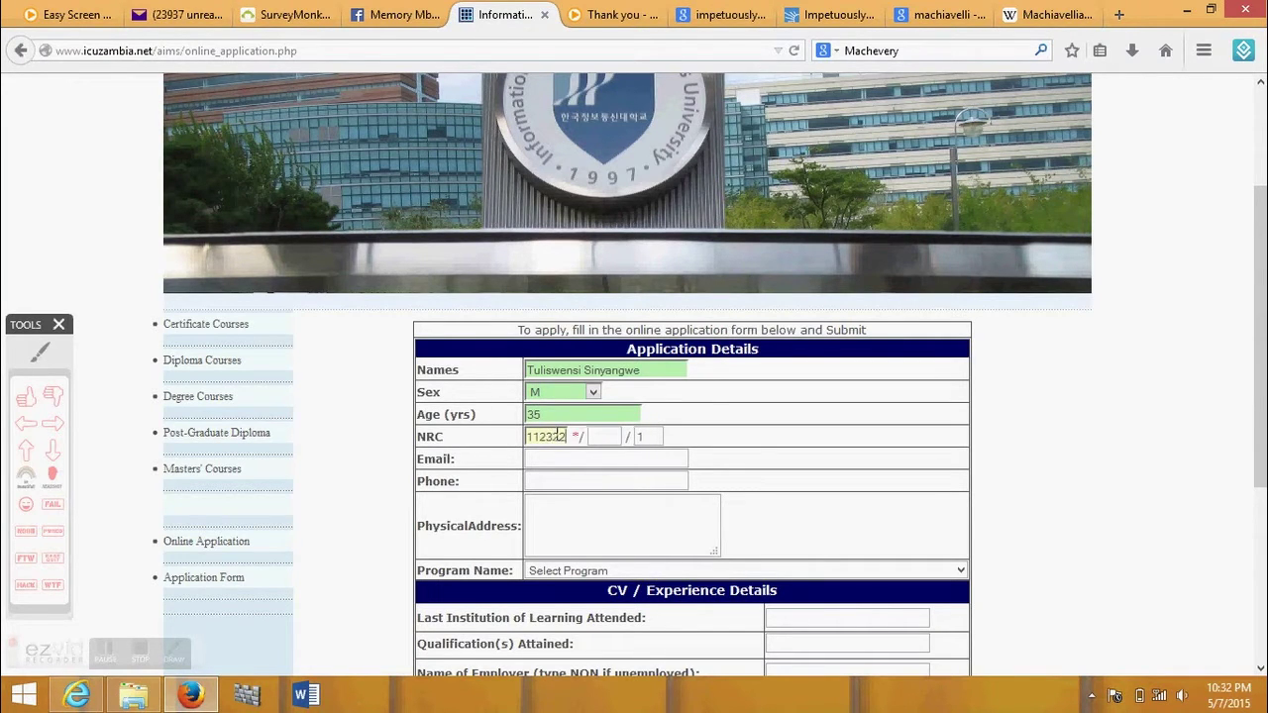
- Correct the applicant's NRC number and mark the Age and Names fields with arrows
key(BackSpace)
key(BackSpace)
key(BackSpace)
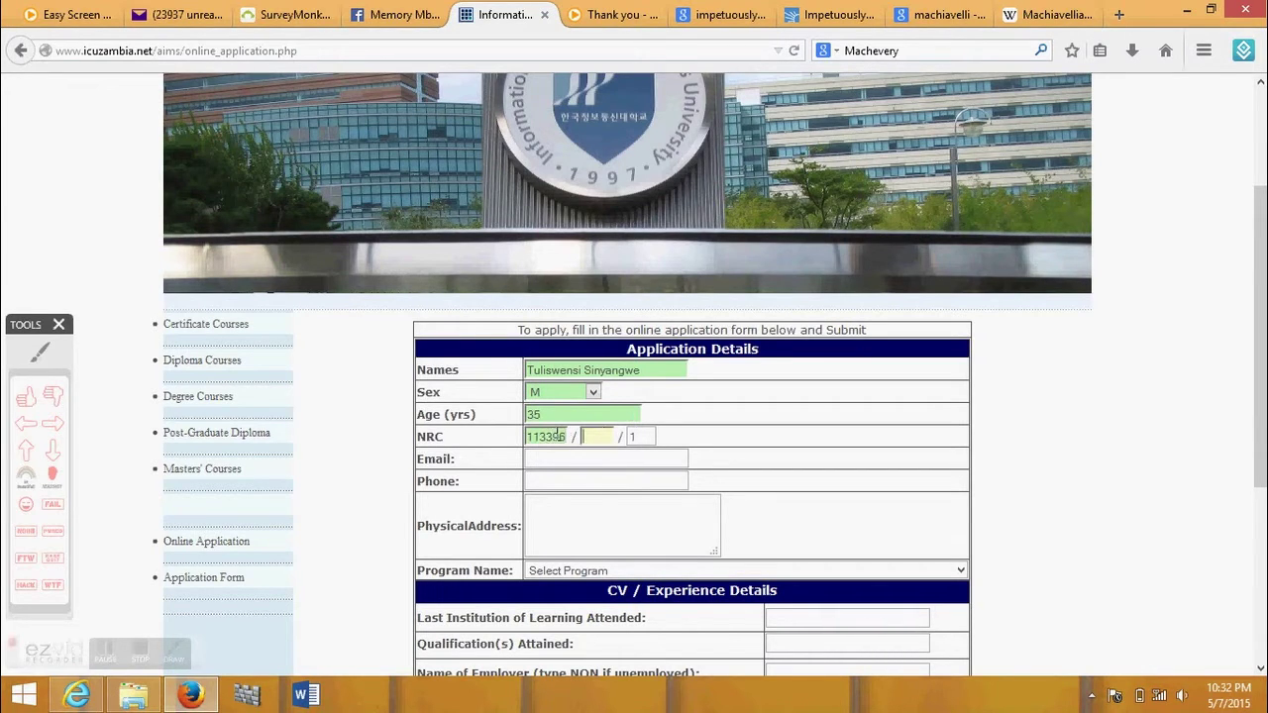
click(53, 423)
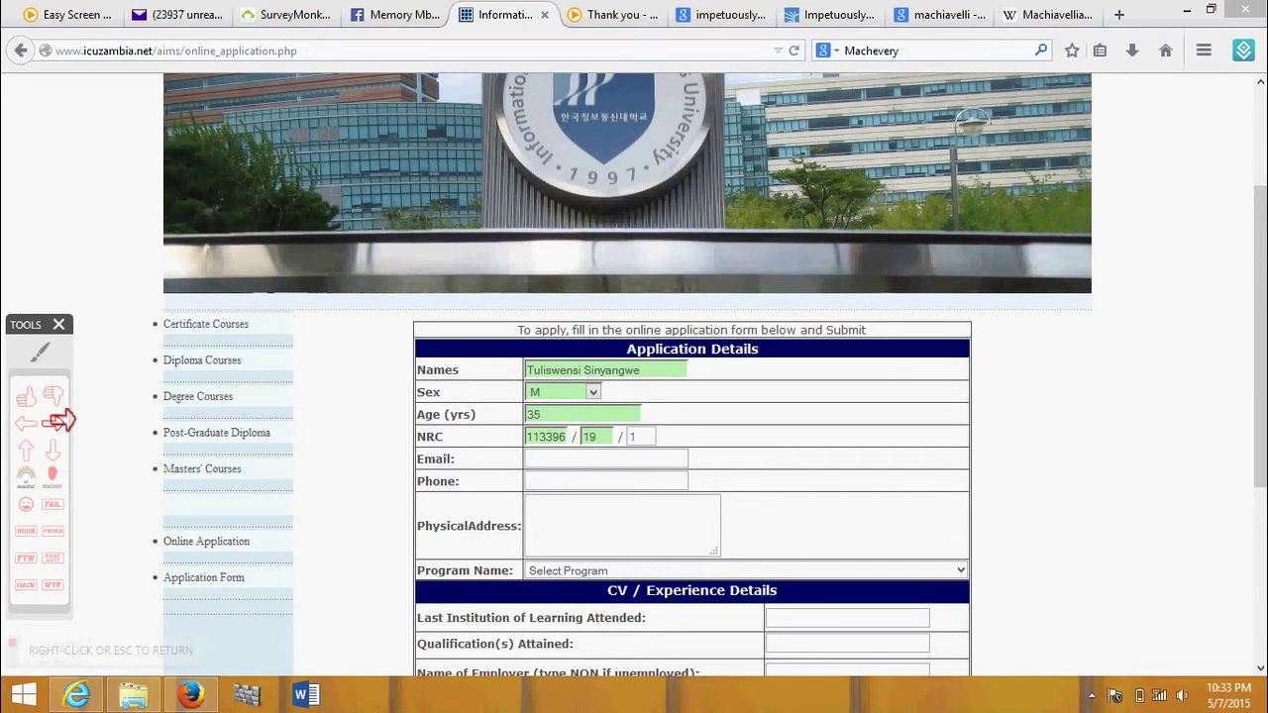
click(652, 416)
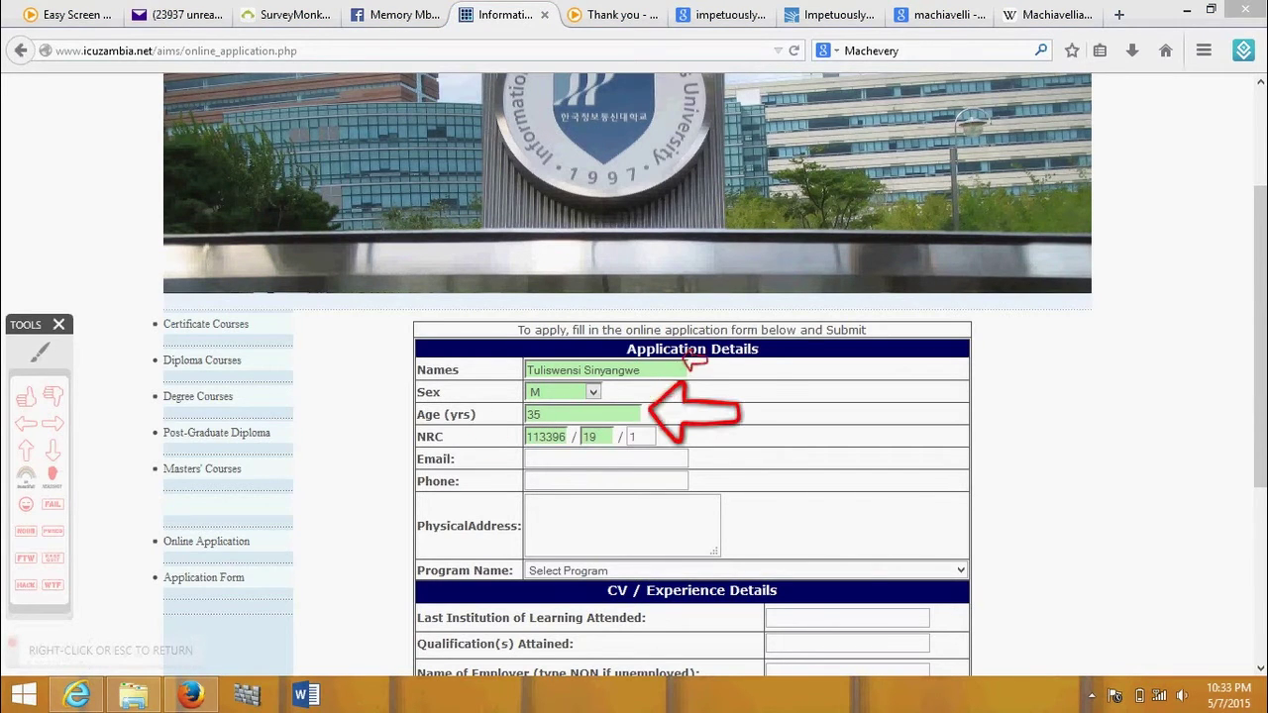
click(685, 367)
right_click(622, 443)
- Fill in the applicant's e-mail address and phone number
click(537, 460)
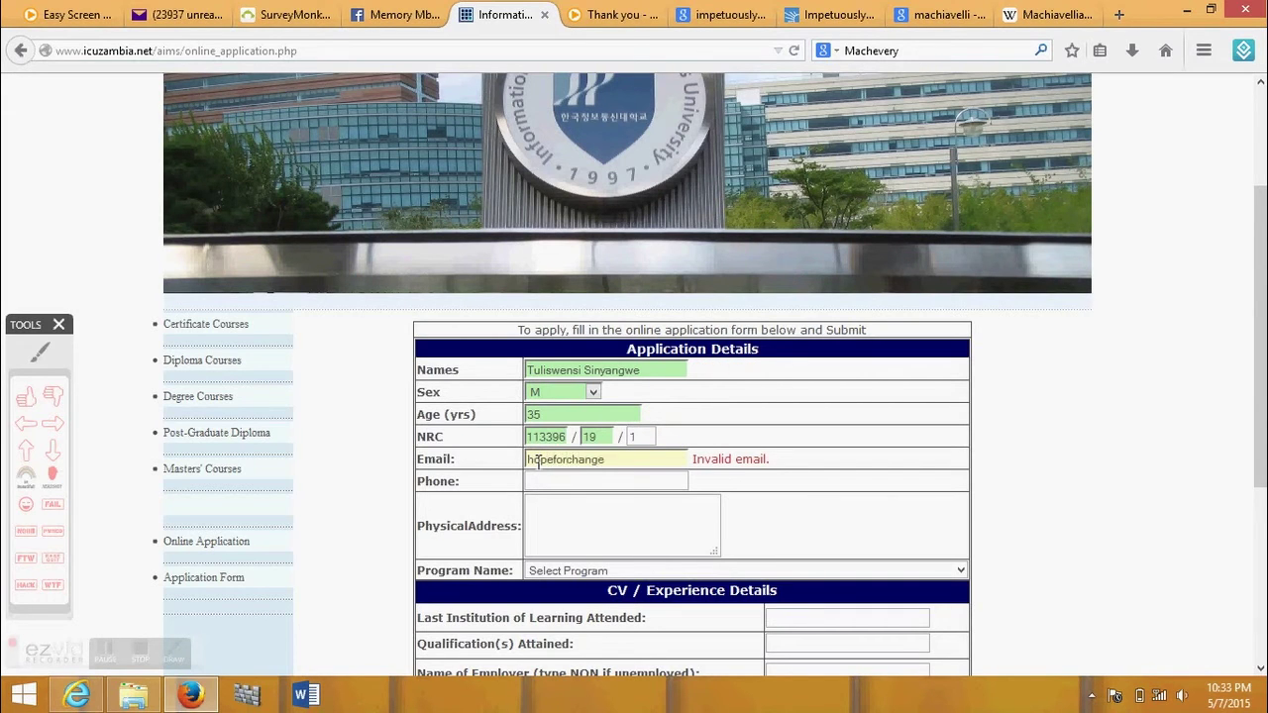
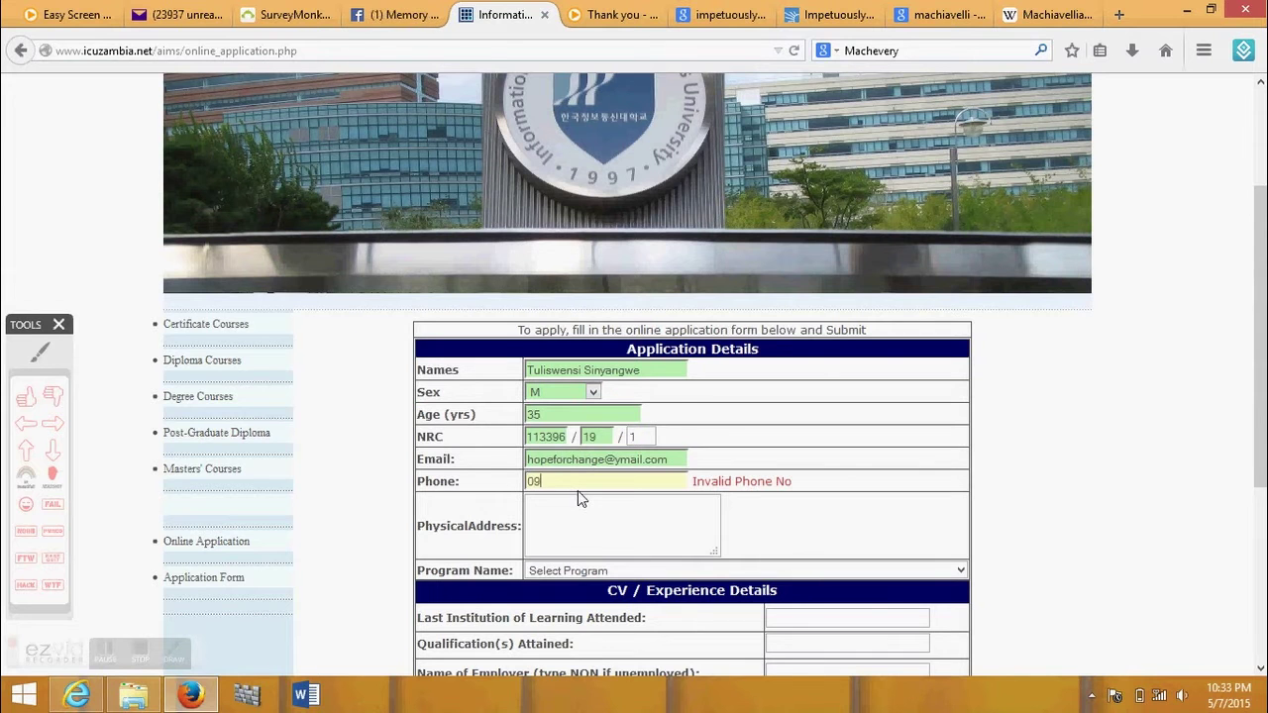
text(3232)
key(Tab)
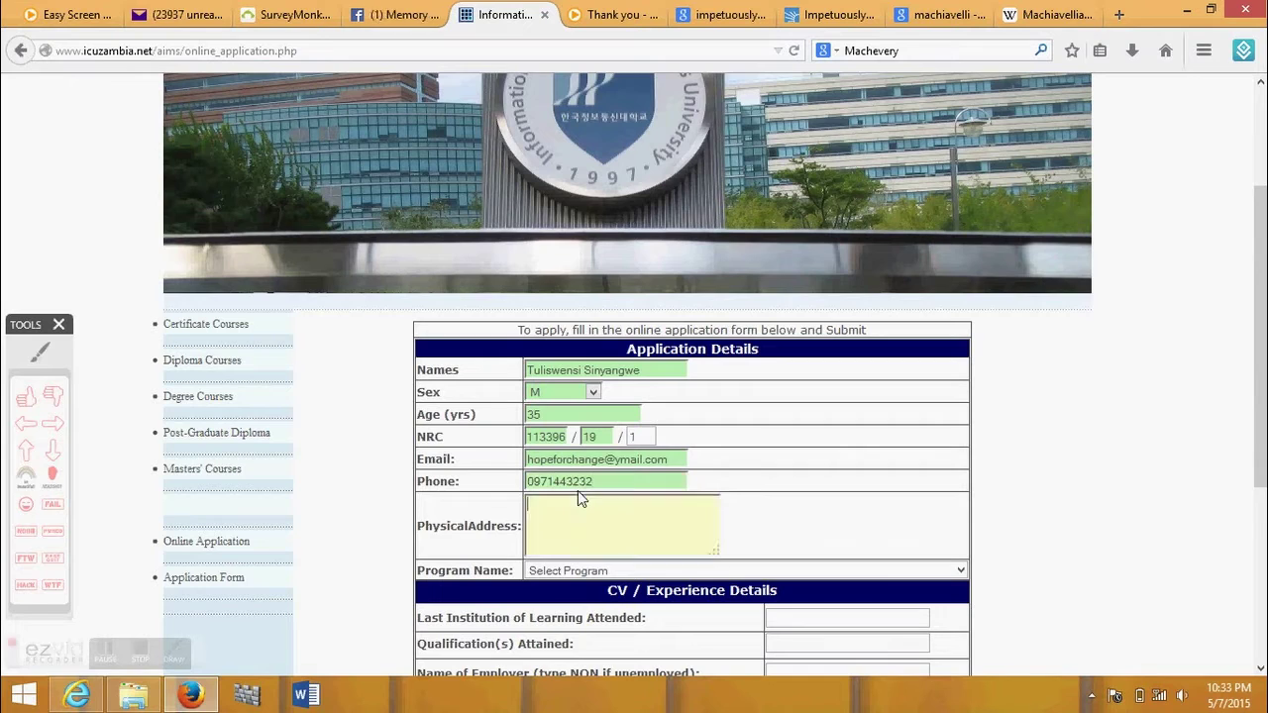
- Enter the applicant's two-line physical address, correcting the misspelt Feild to Field
scroll(876, 535, down, 2)
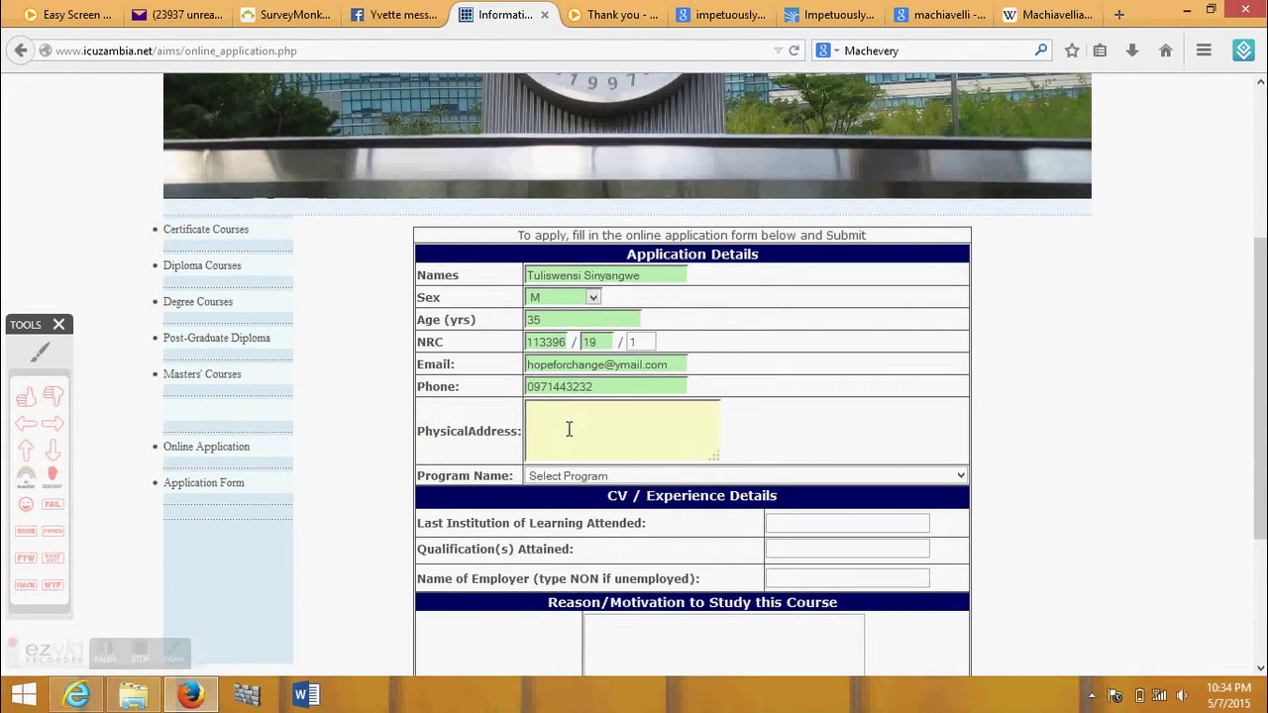
key(BackSpace)
key(BackSpace)
key(BackSpace)
key(BackSpace)
key(BackSpace)
key(BackSpace)
key(BackSpace)
key(BackSpace)
key(BackSpace)
key(BackSpace)
key(BackSpace)
key(BackSpace)
key(BackSpace)
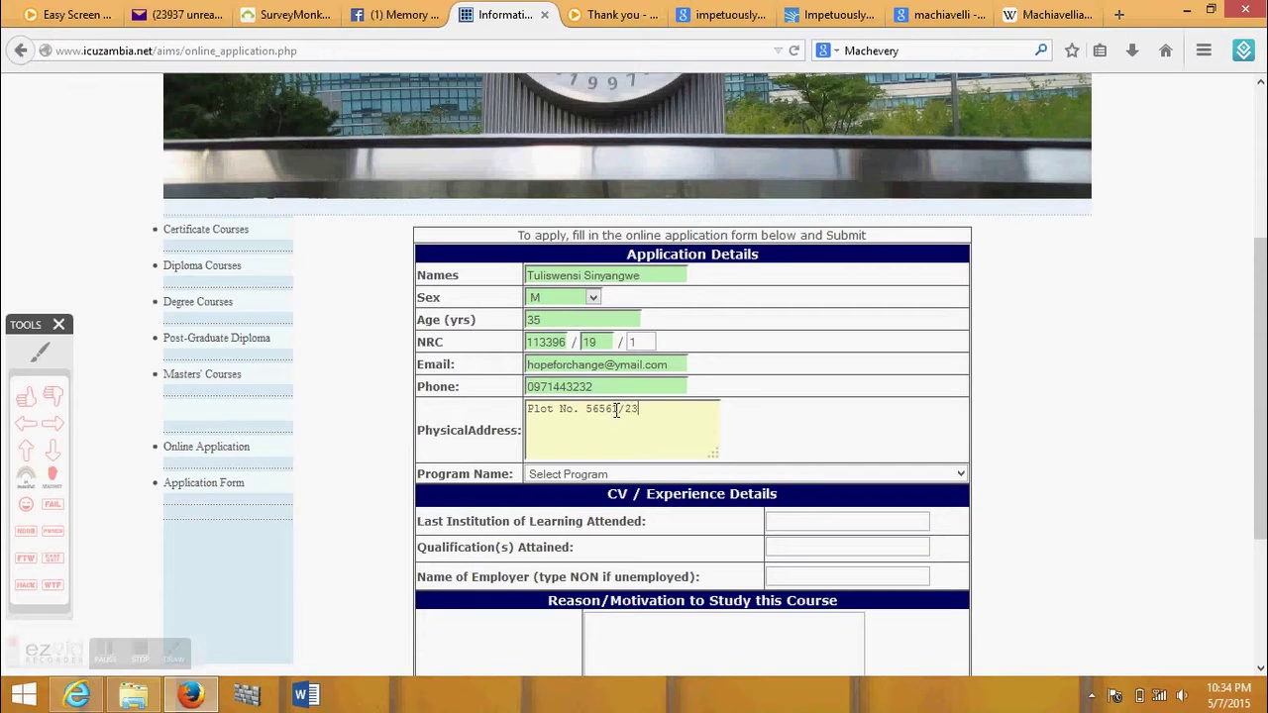
right_click(626, 419)
click(668, 136)
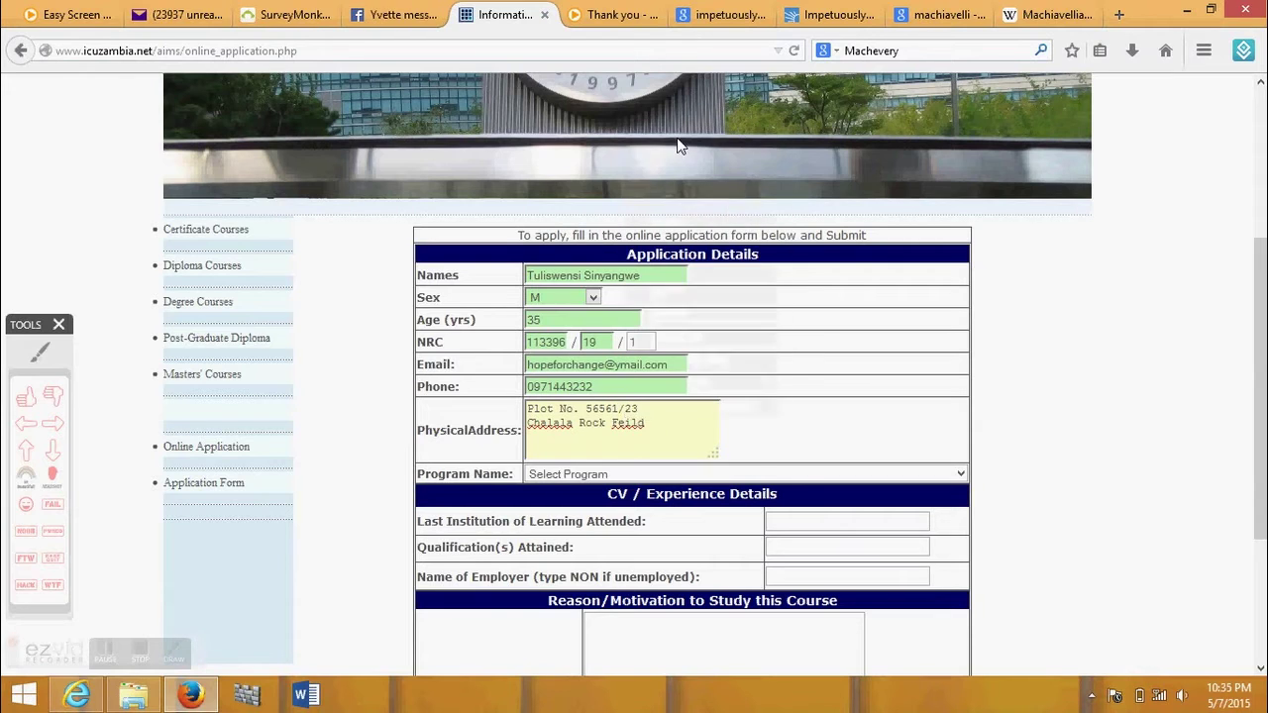
text(.)
key(Return)
text(Lusaka, Zambia)
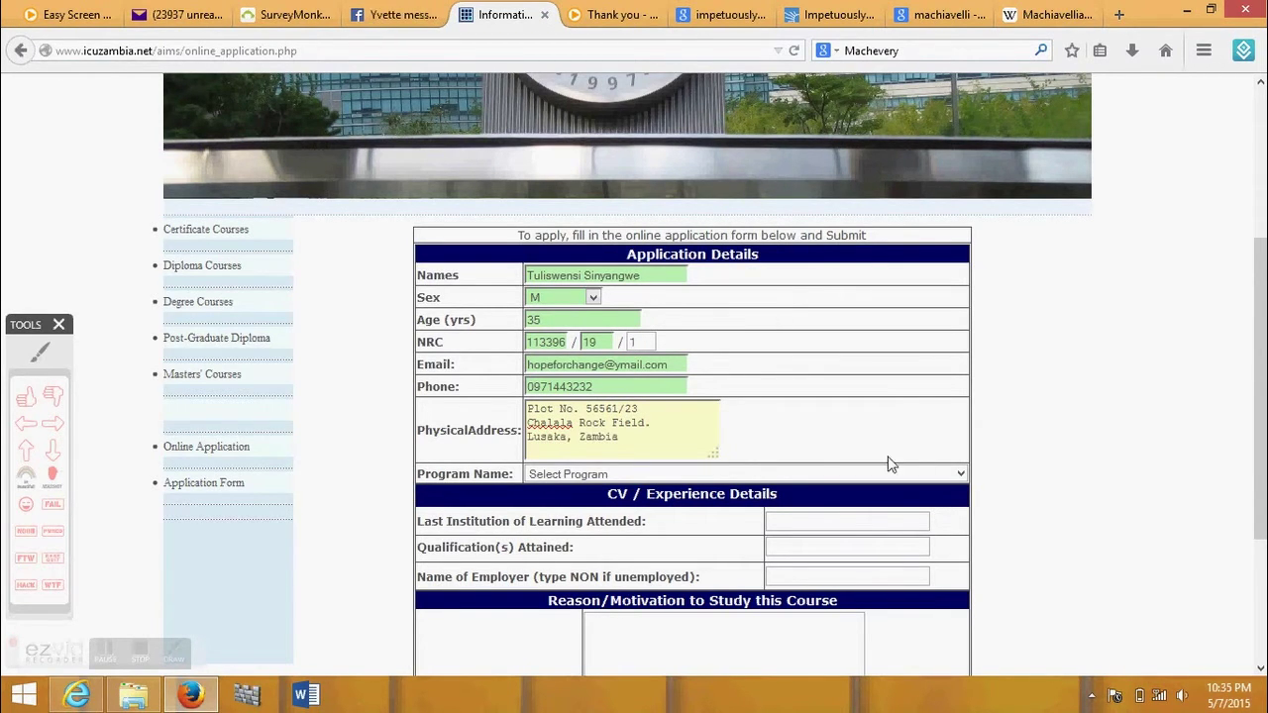
scroll(889, 463, down, 1)
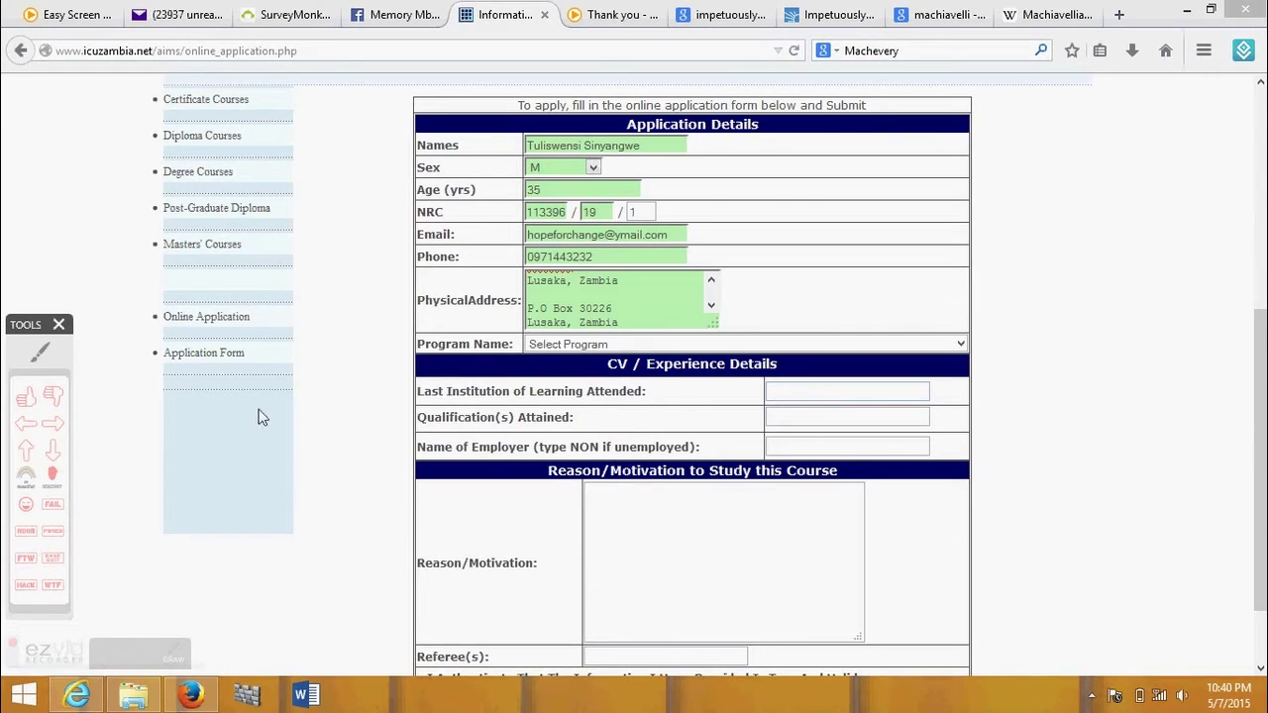
- Mark Program Name with an arrow and select Master of Arts in Economics from its list
click(960, 343)
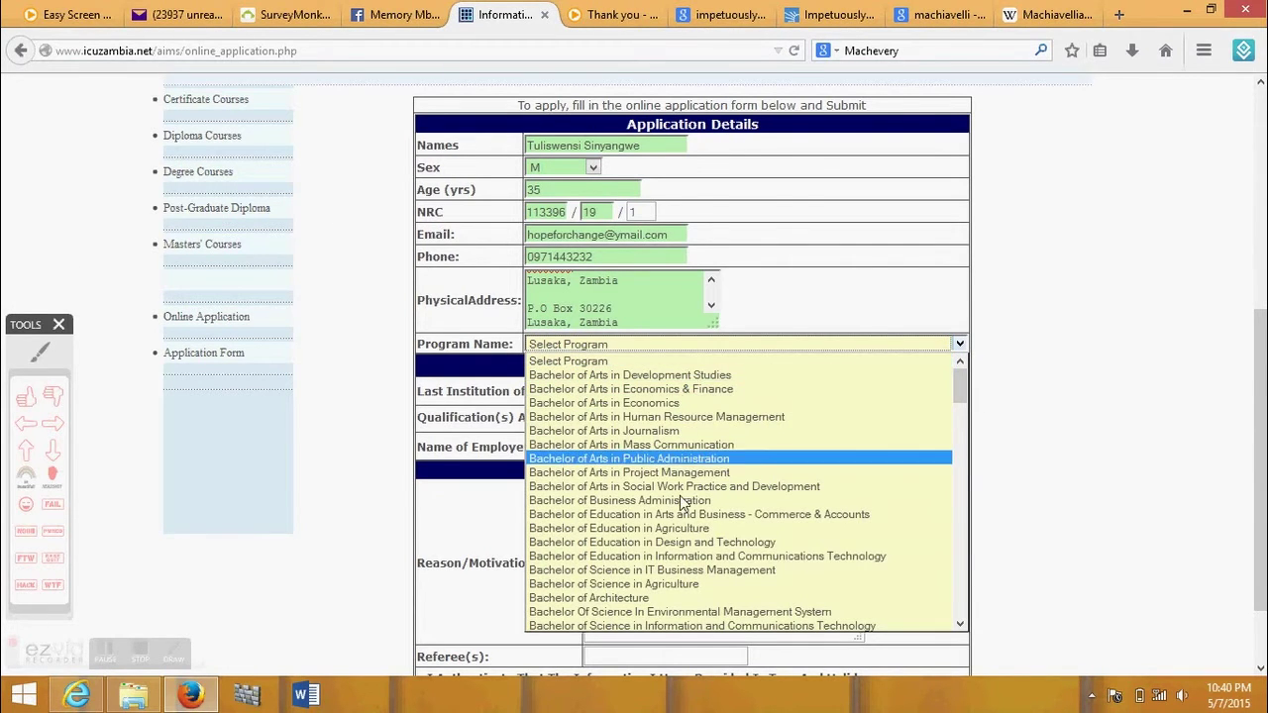
drag(962, 381, 957, 431)
click(29, 426)
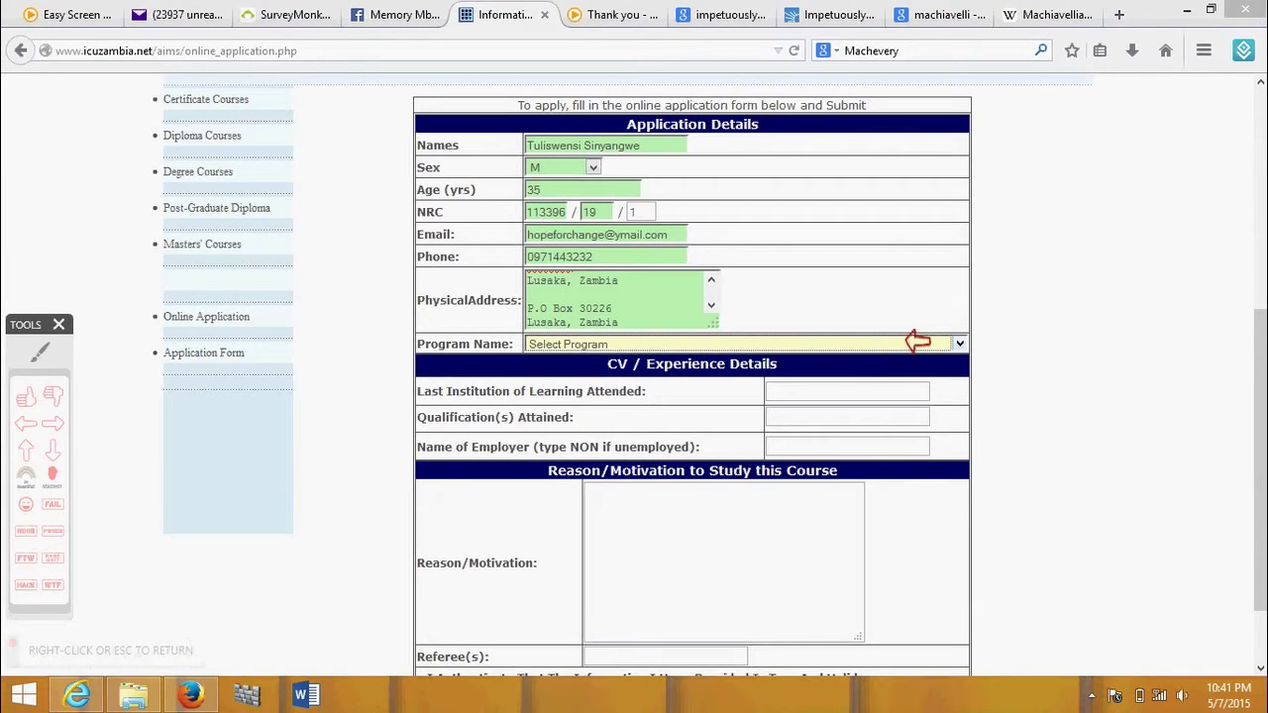
click(900, 335)
right_click(900, 335)
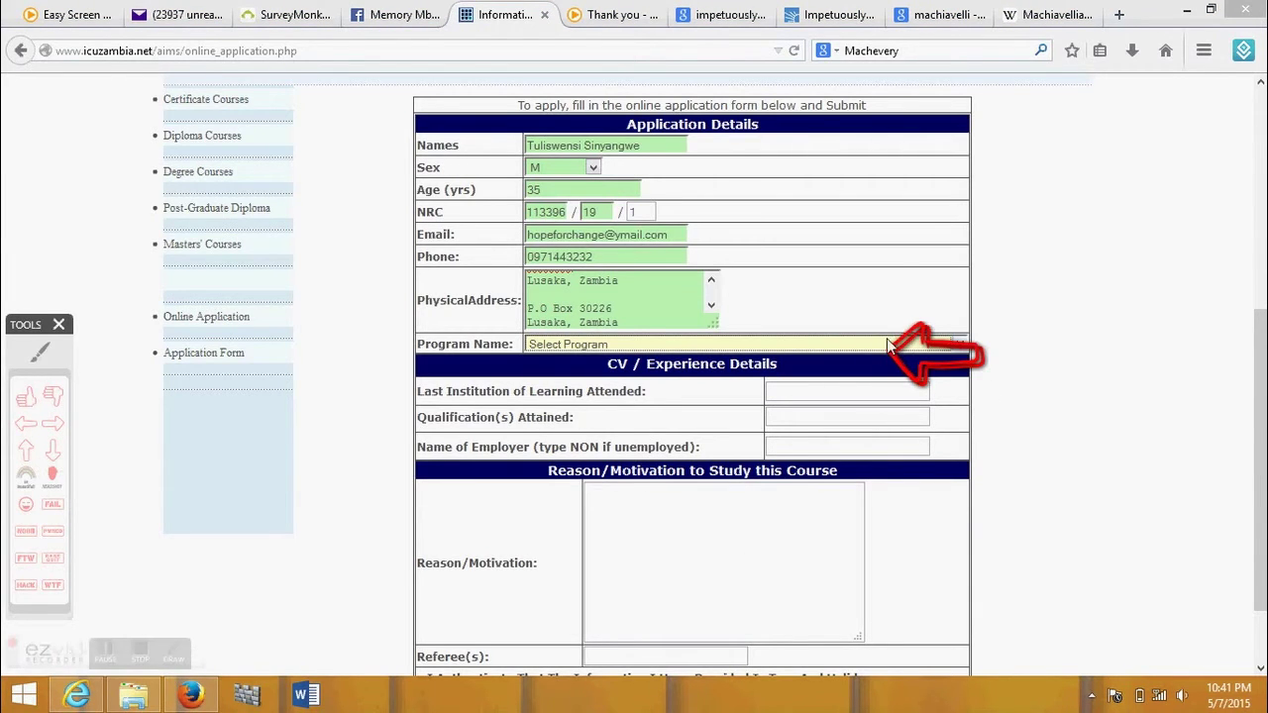
click(959, 343)
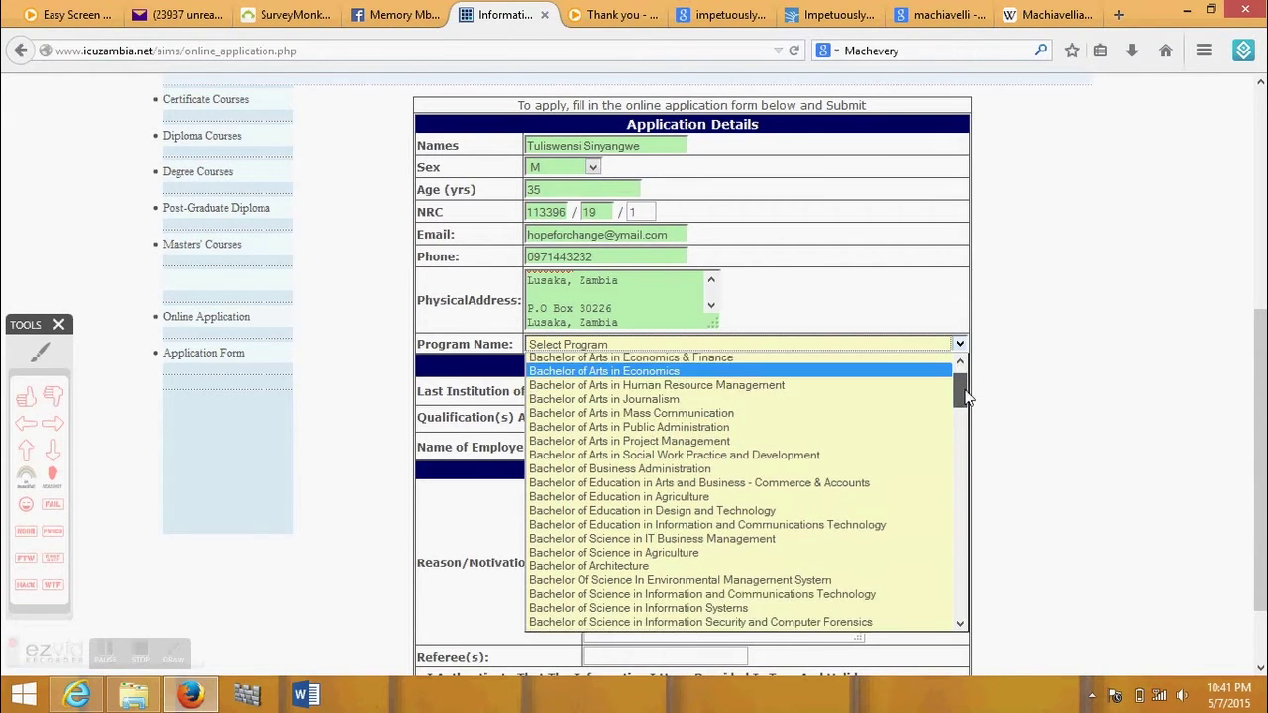
drag(966, 393, 979, 569)
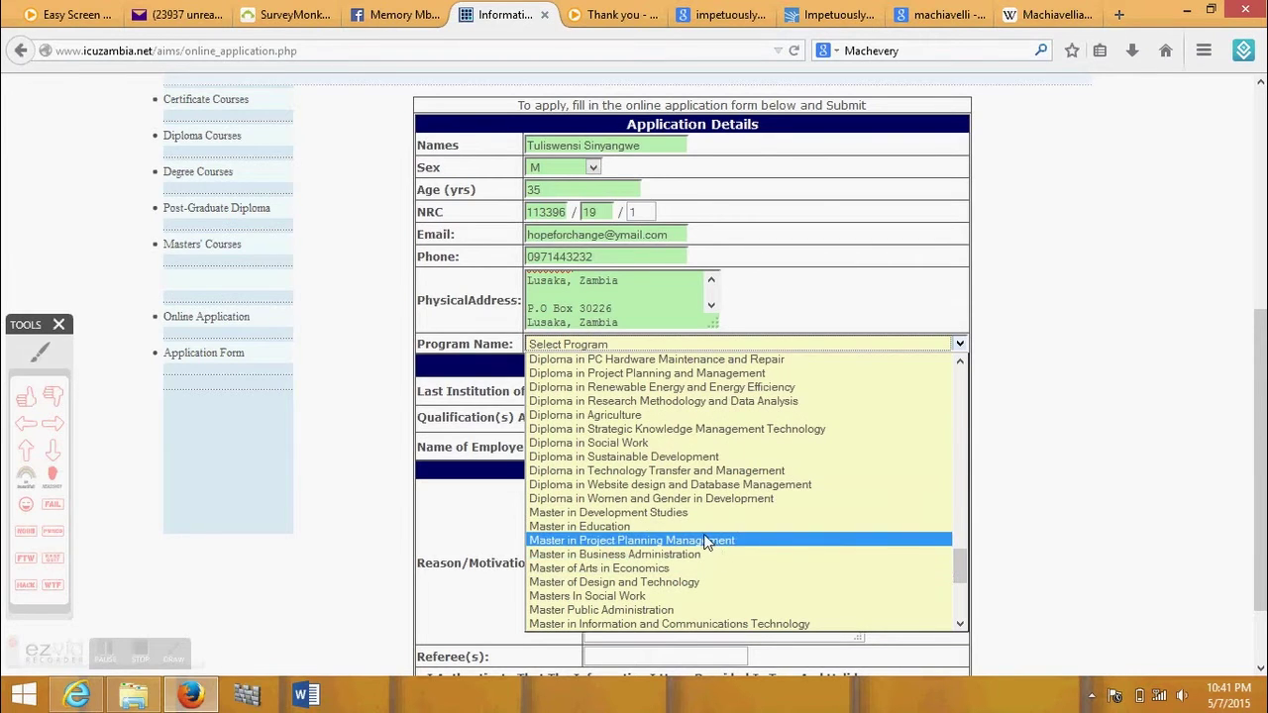
click(703, 572)
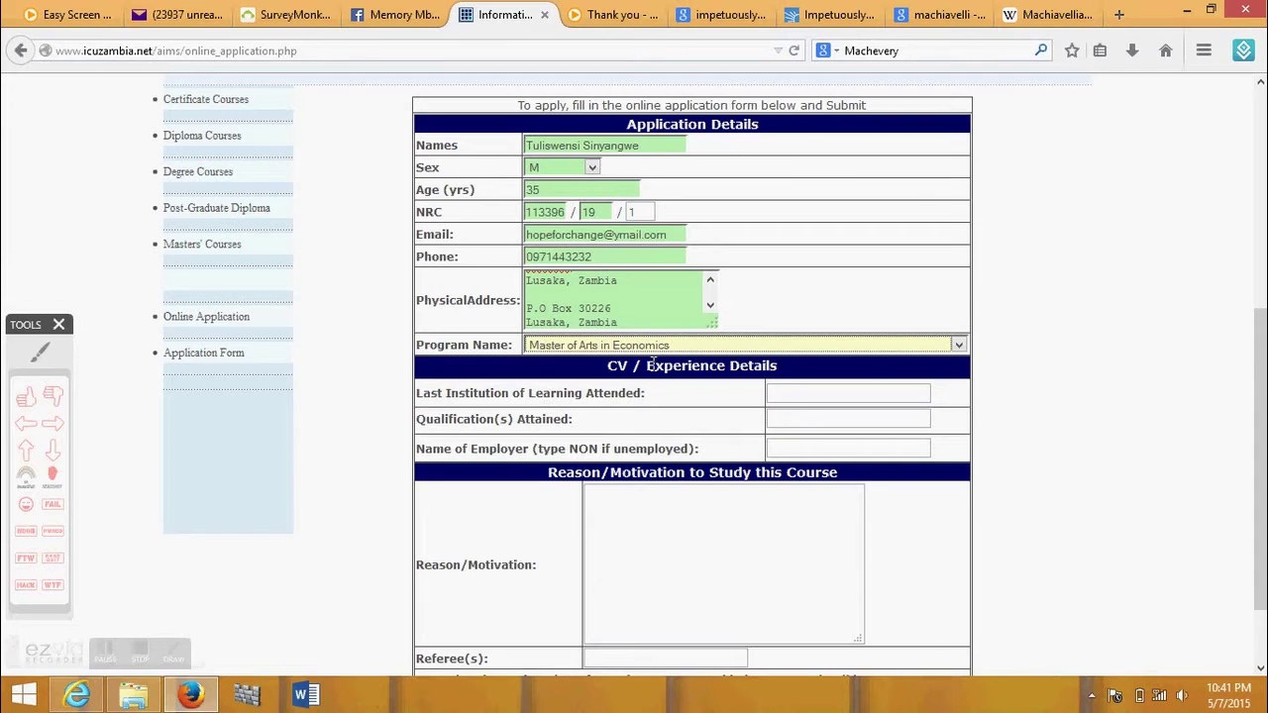
- Point an arrow at Program Name and enter B.A Economics for the last institution attended
click(52, 423)
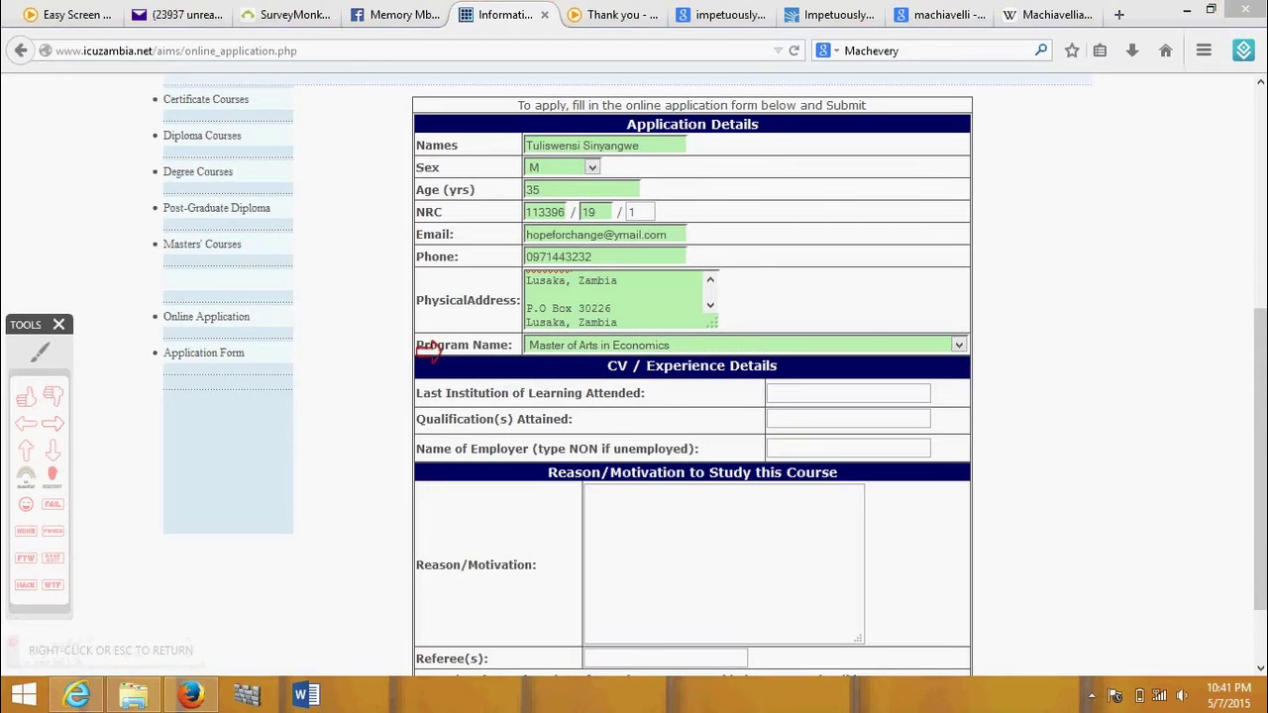
click(503, 347)
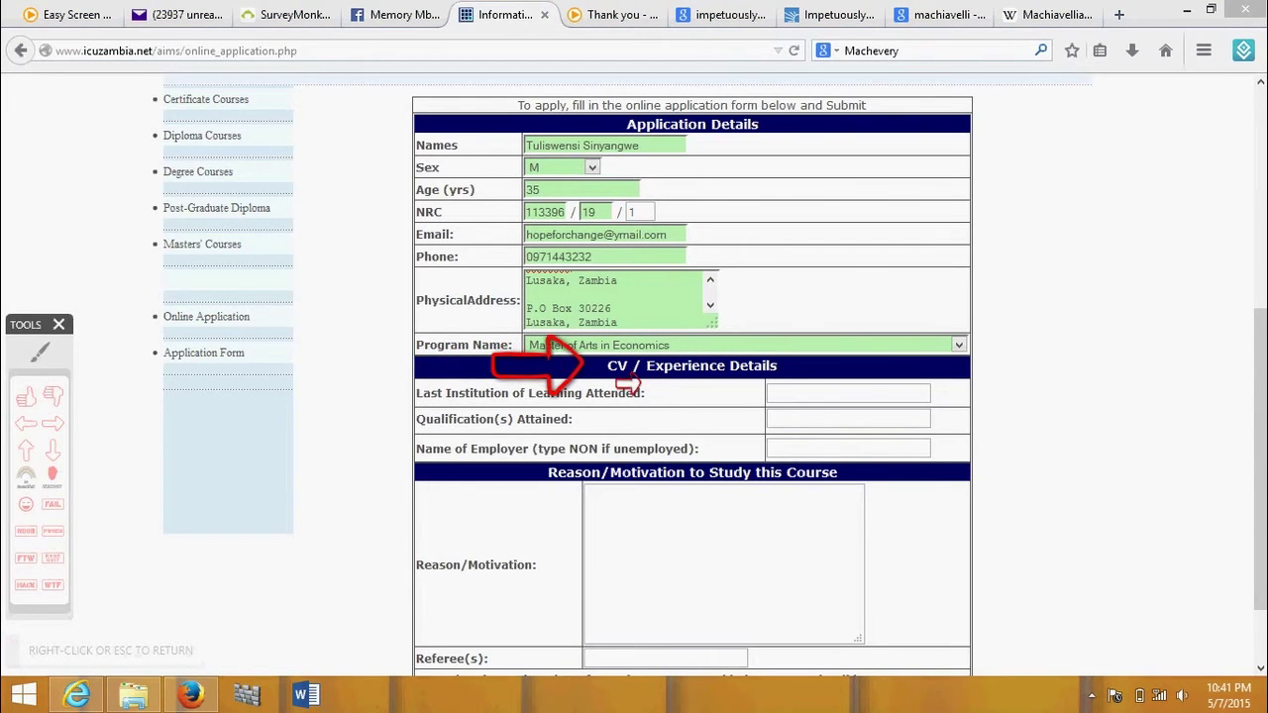
right_click(492, 357)
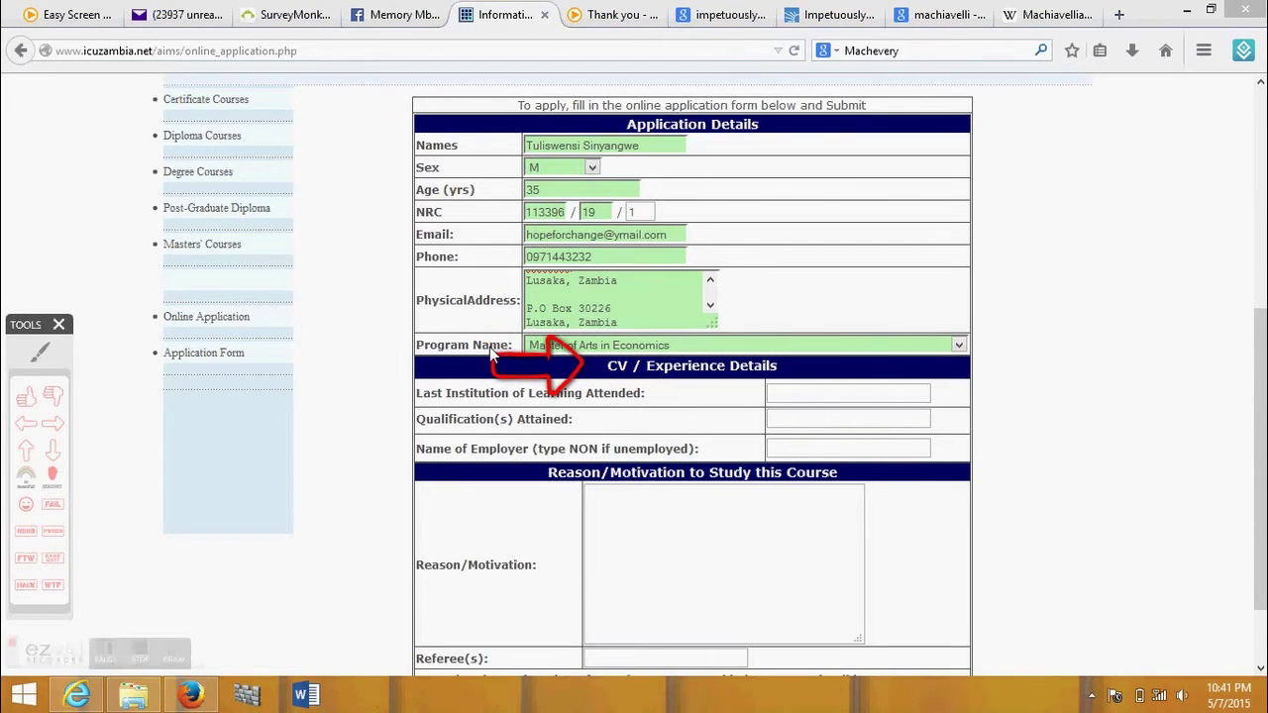
click(775, 390)
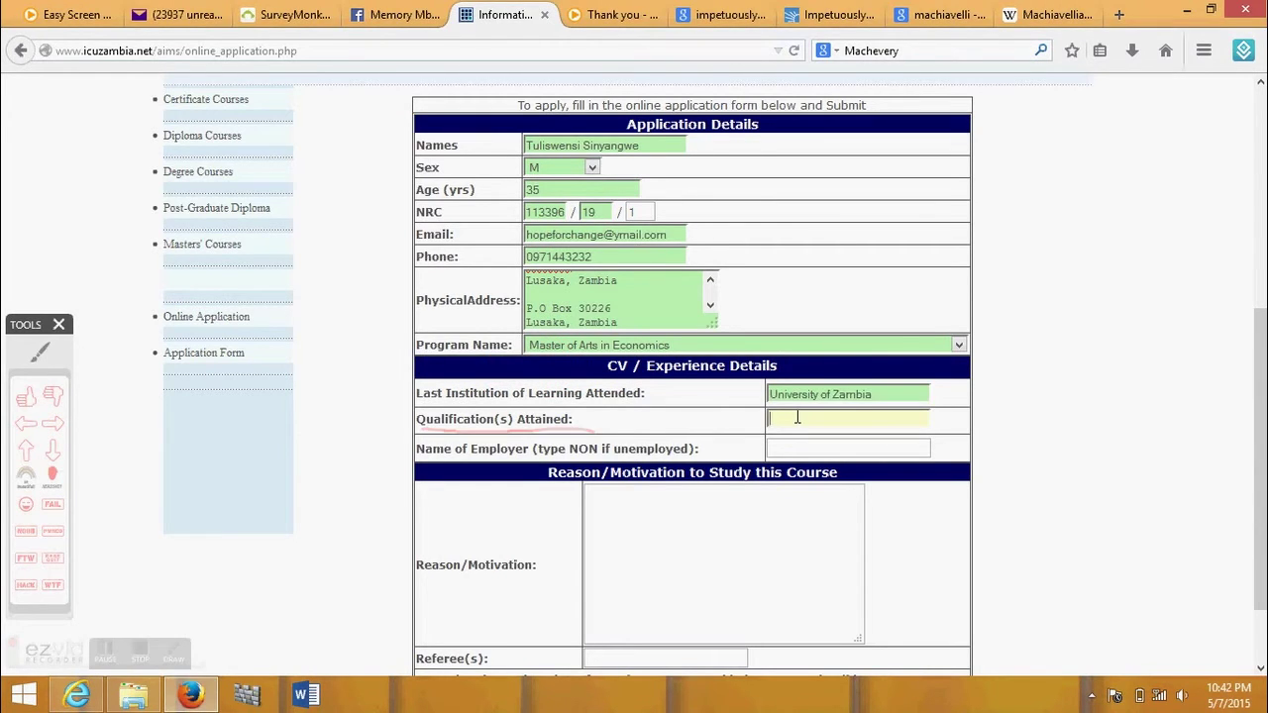
text(B.A Economics)
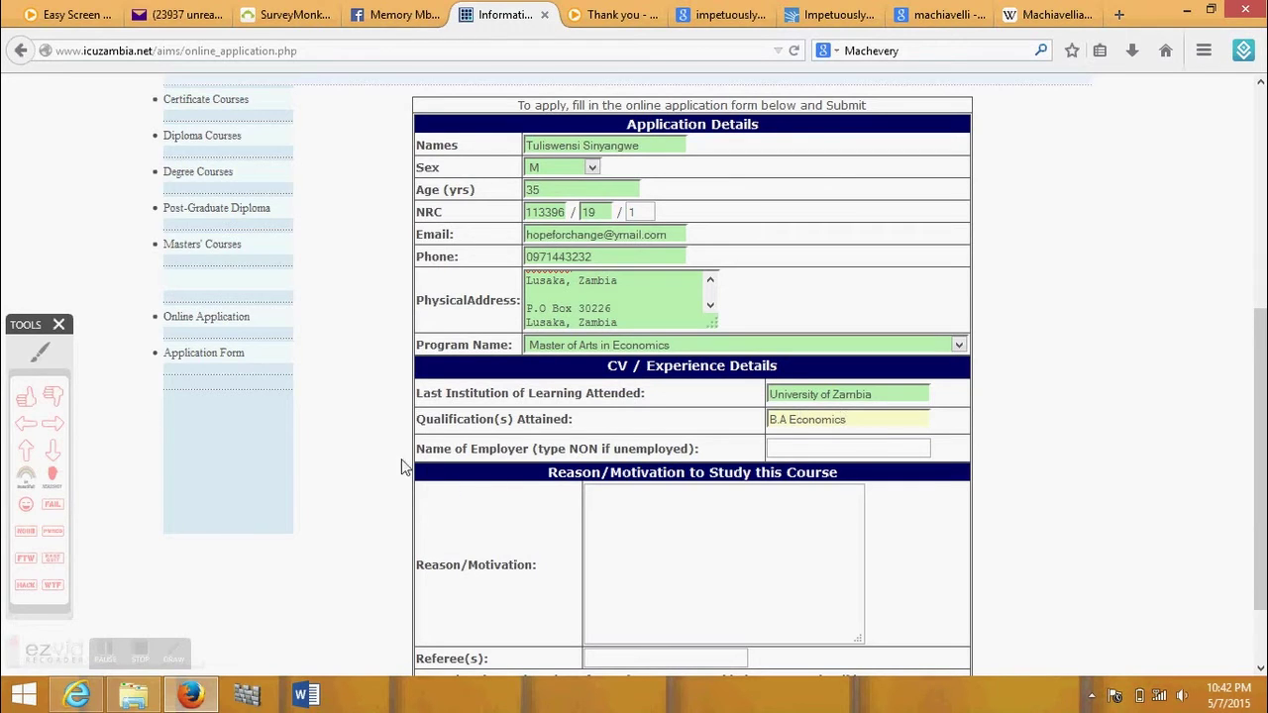
- Underline the Name of Employer instruction in red and enter NON as the employer
click(40, 352)
drag(416, 456, 705, 456)
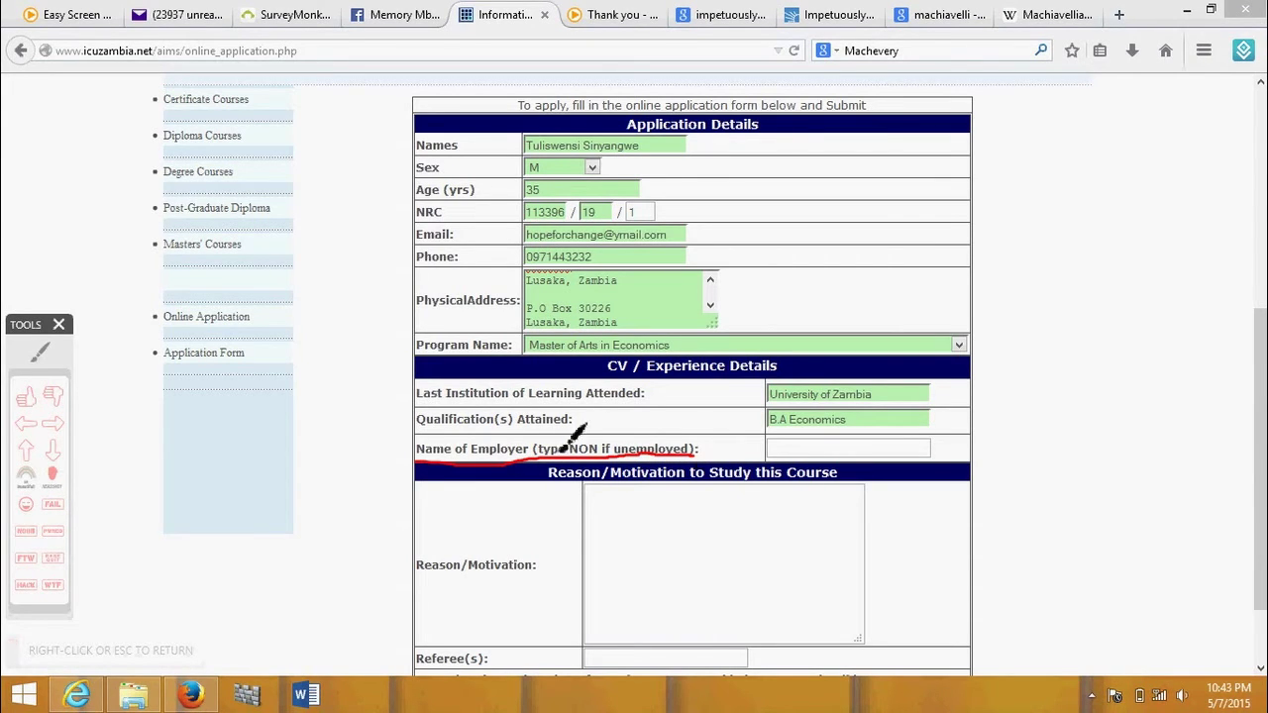
click(44, 349)
click(792, 449)
text(N)
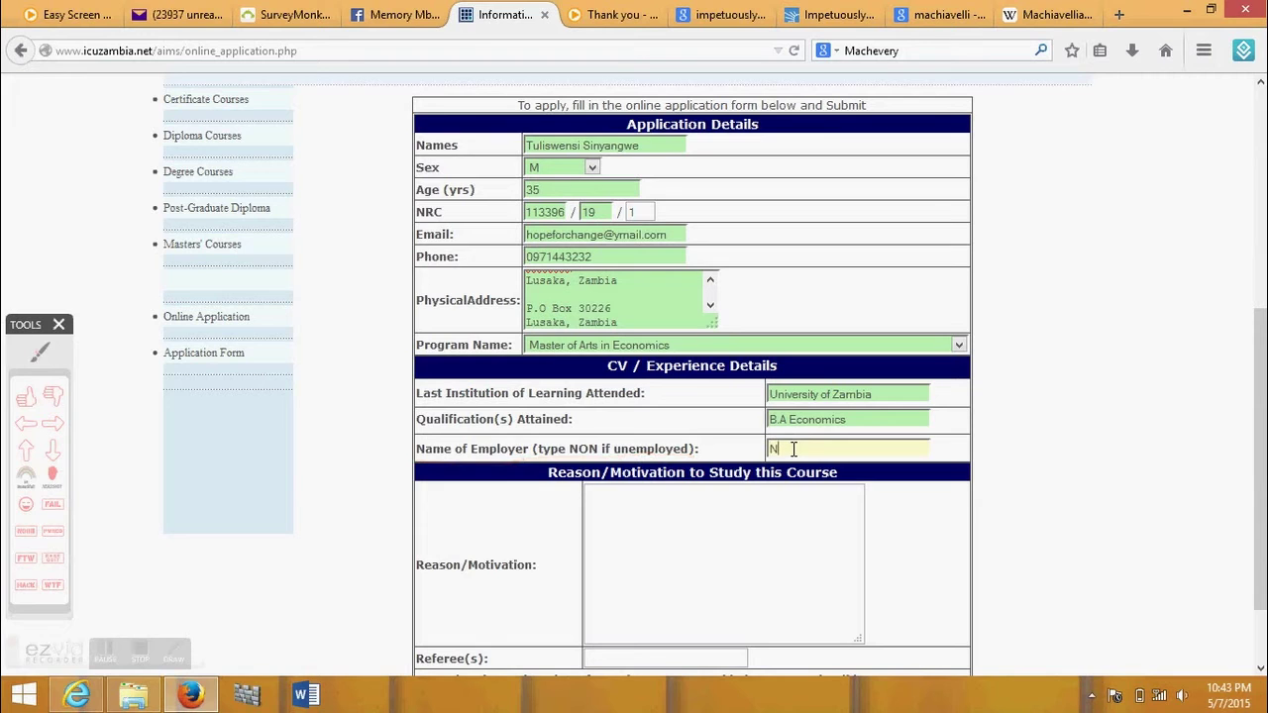
text(ON)
scroll(1196, 424, down, 2)
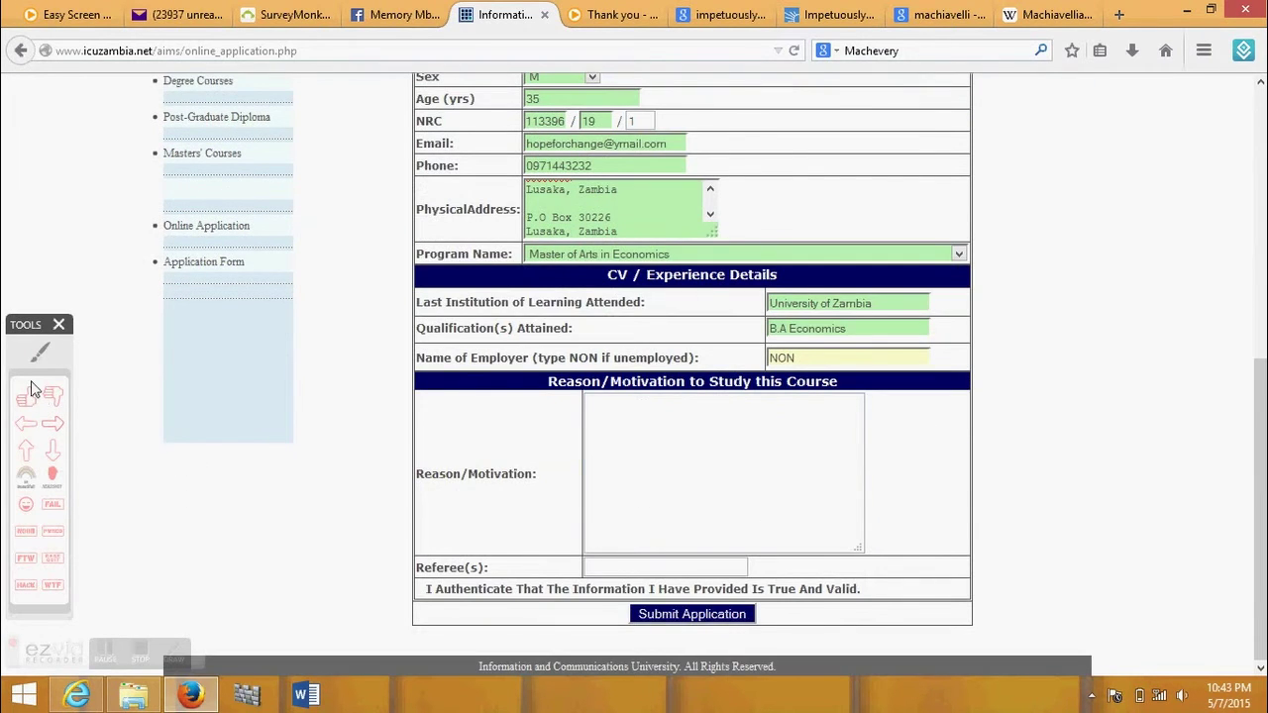
click(52, 423)
- Try submitting twice and annotate the red-flagged Reason/Motivation and Referee(s) fields
click(681, 616)
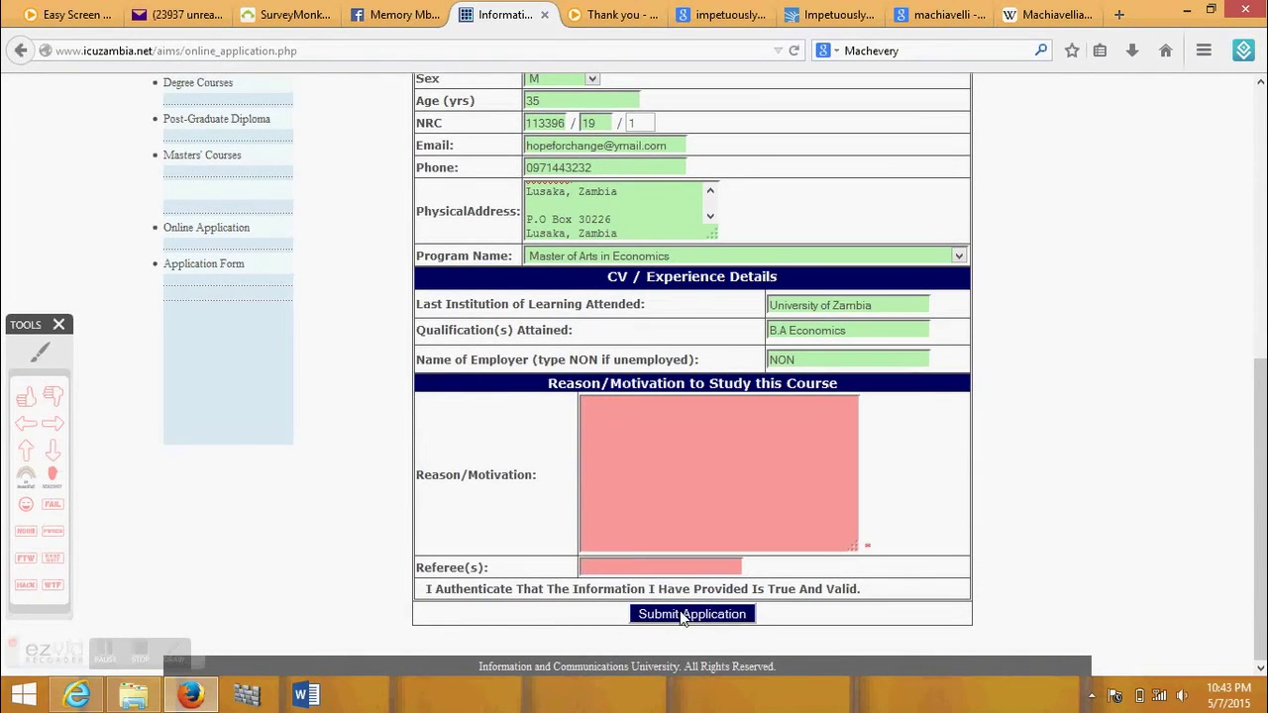
click(53, 397)
right_click(644, 404)
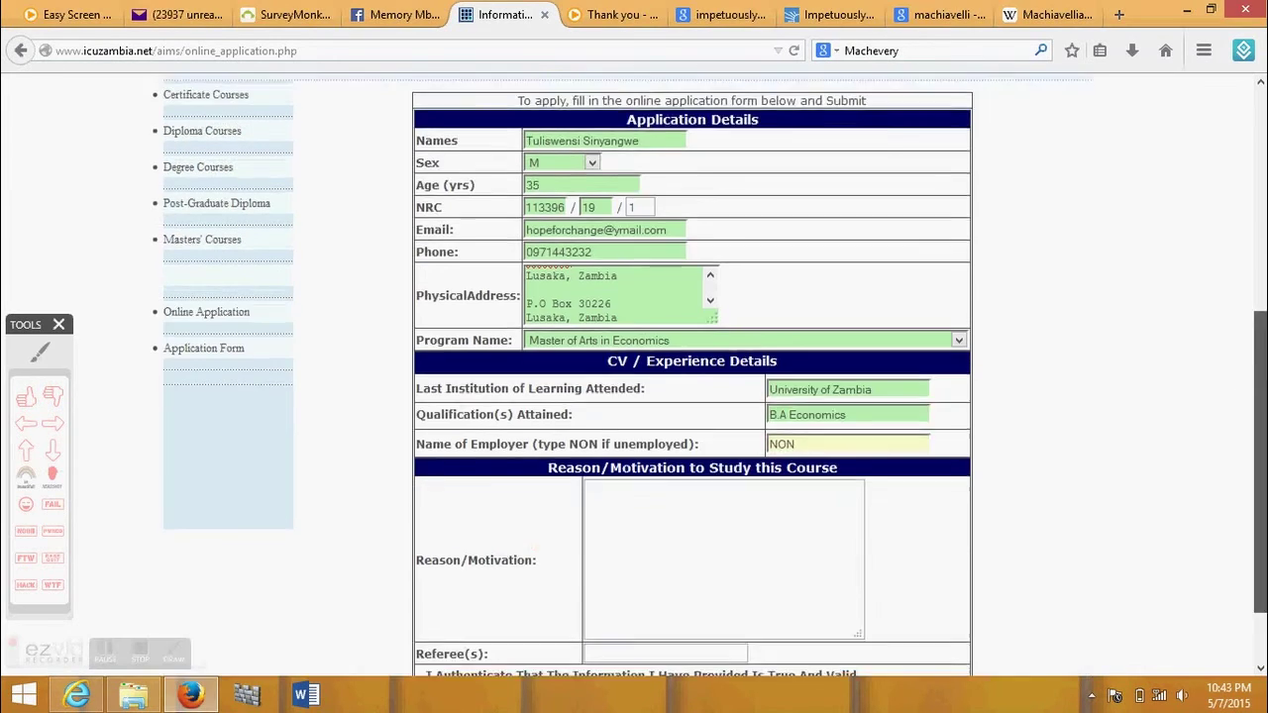
scroll(683, 475, down, 2)
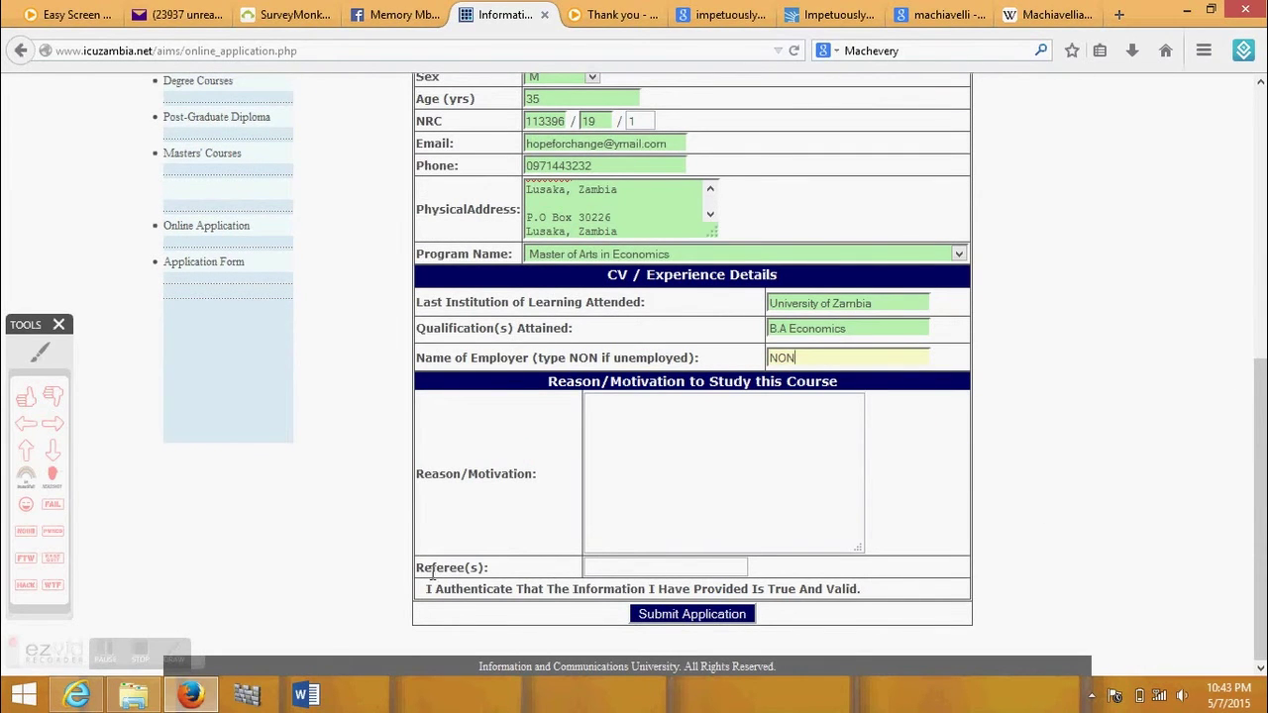
click(681, 616)
click(52, 396)
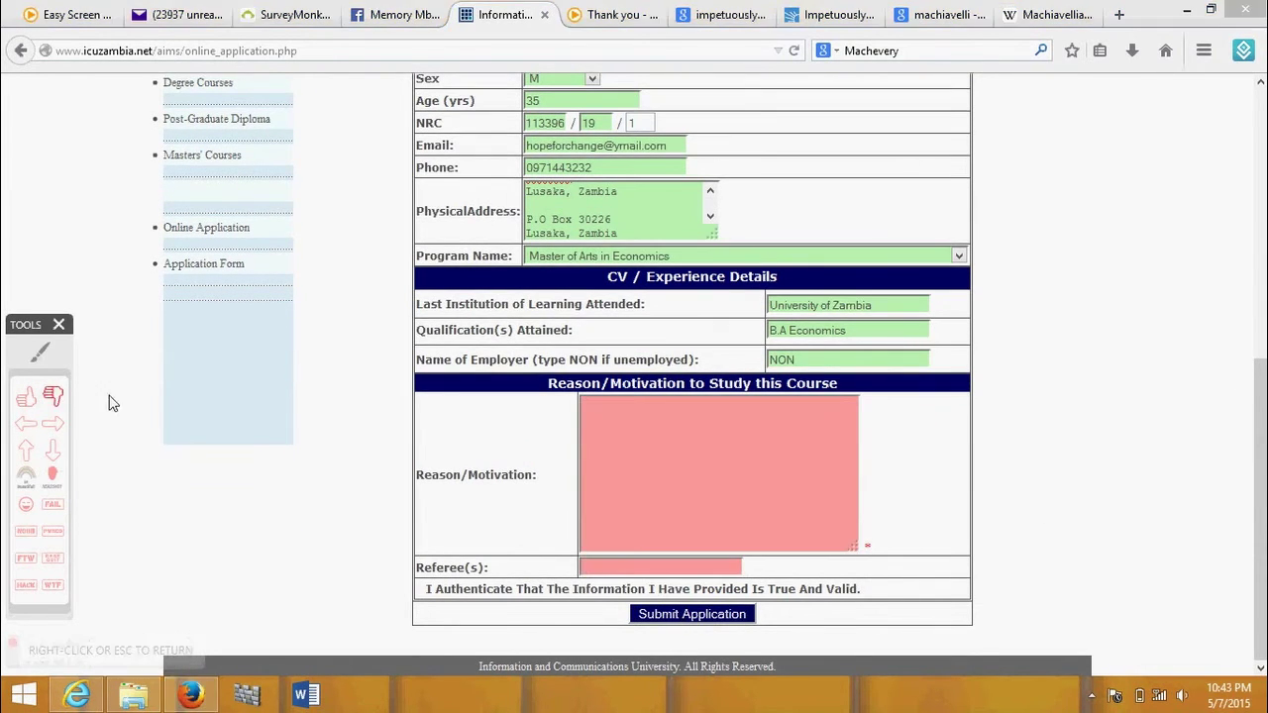
click(644, 405)
click(280, 416)
click(1045, 423)
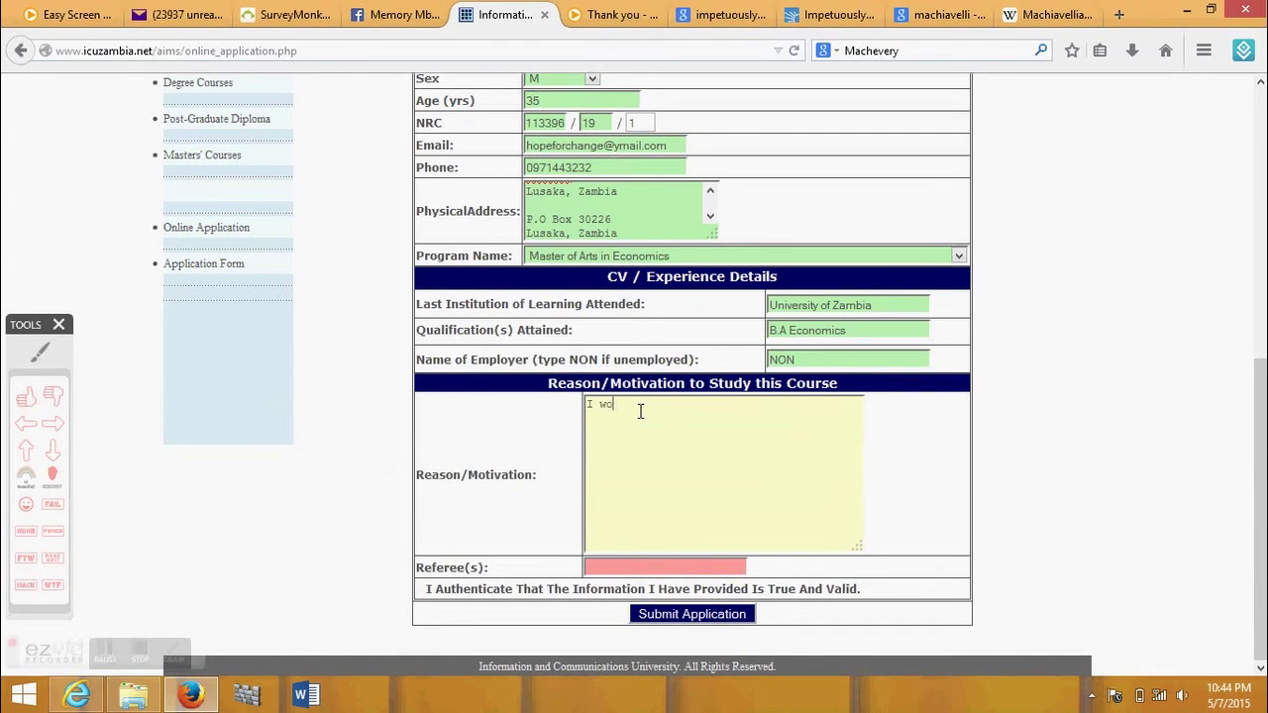
- Write the career-improvement master's degree motivation, fixing reseach to research and aquiring to acquiring
text(would like to Improve my career in the fe)
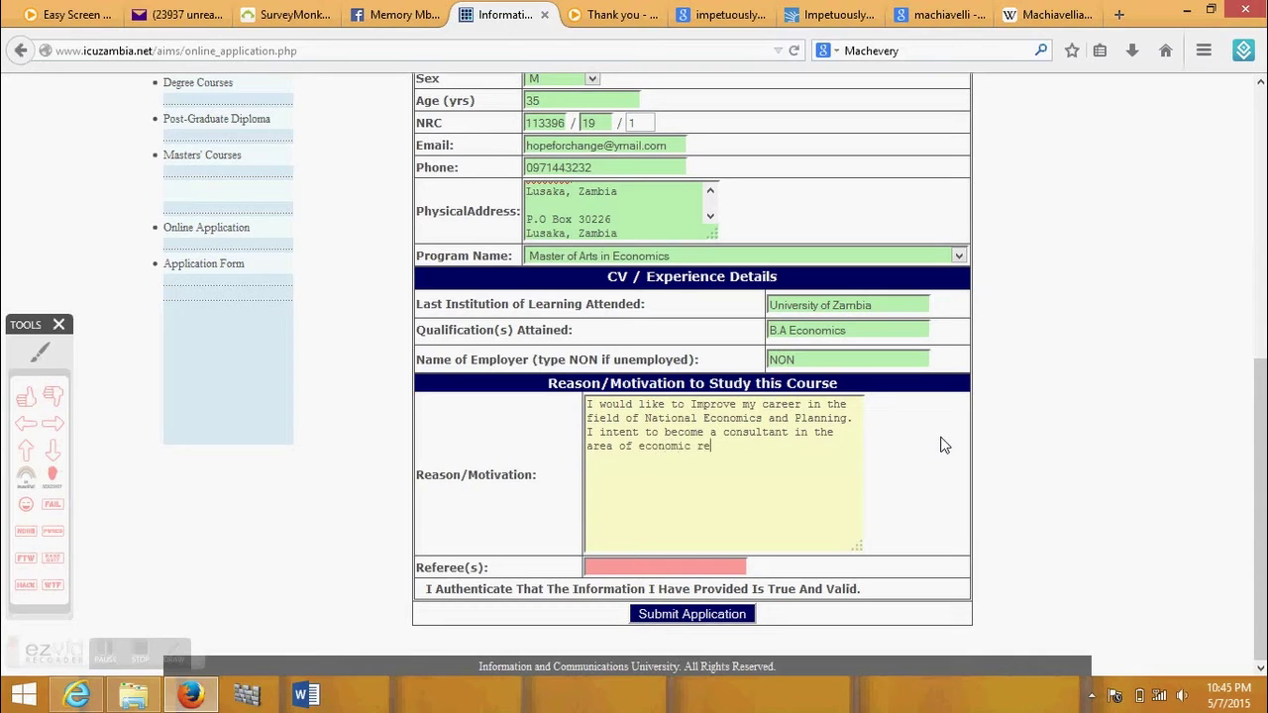
right_click(717, 441)
click(758, 119)
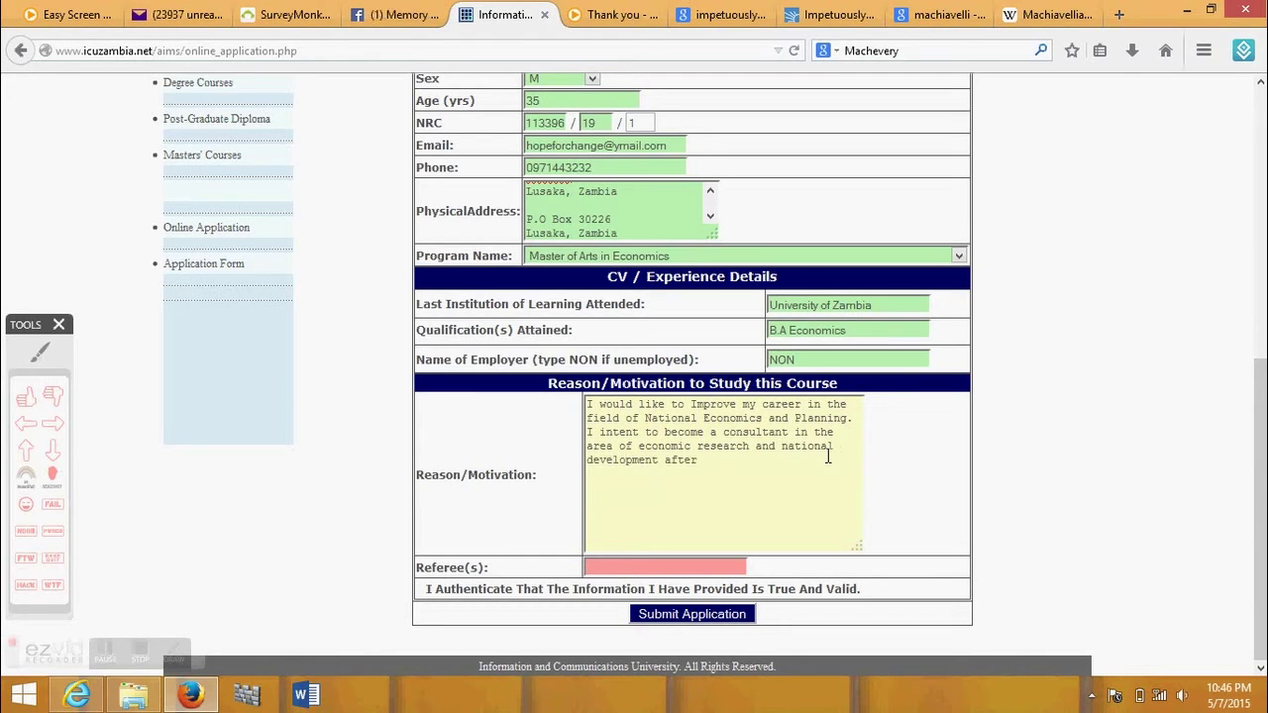
text(aquiring)
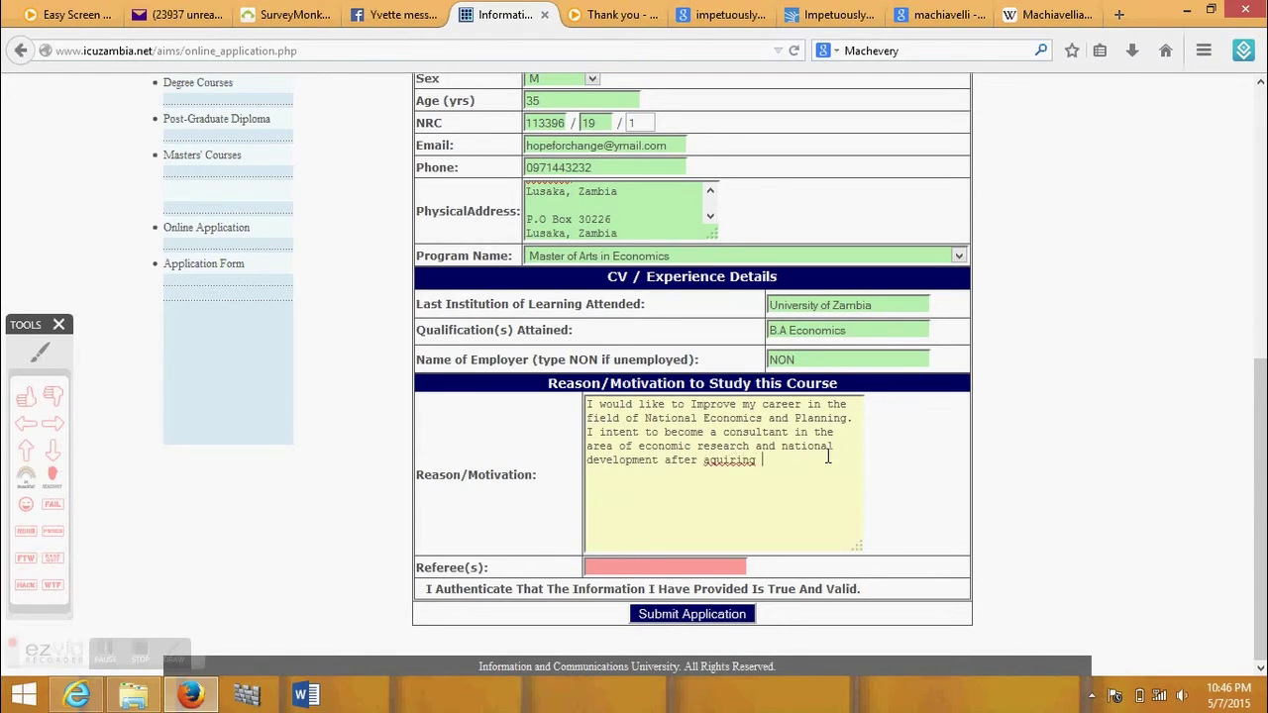
right_click(733, 463)
click(774, 176)
text(my masters)
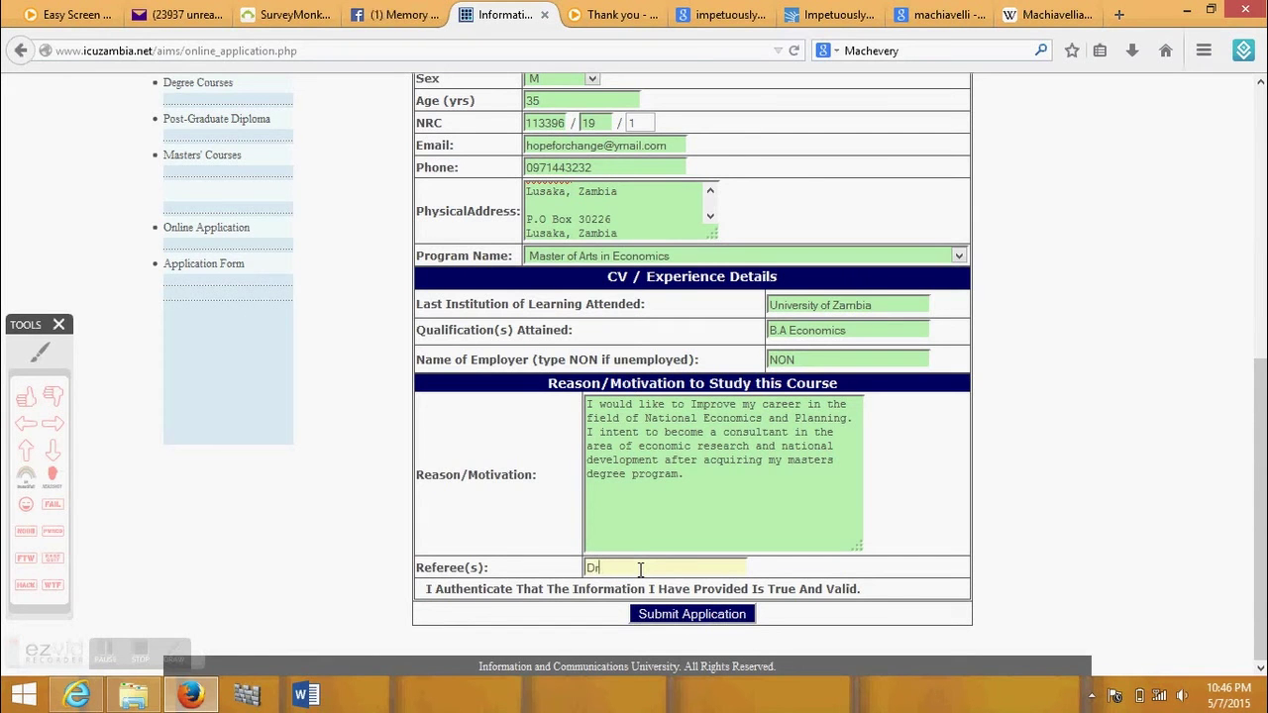
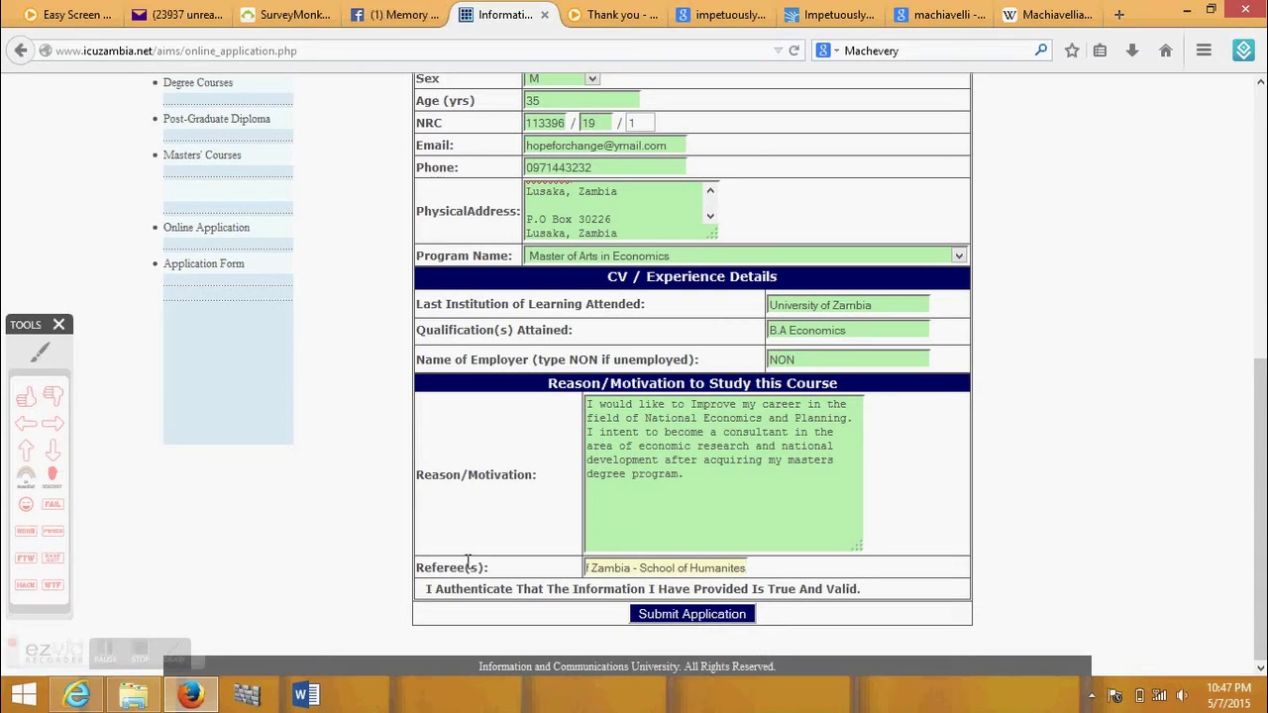
- Enter a University of Zambia School of Humanities referee and submit the application
click(669, 615)
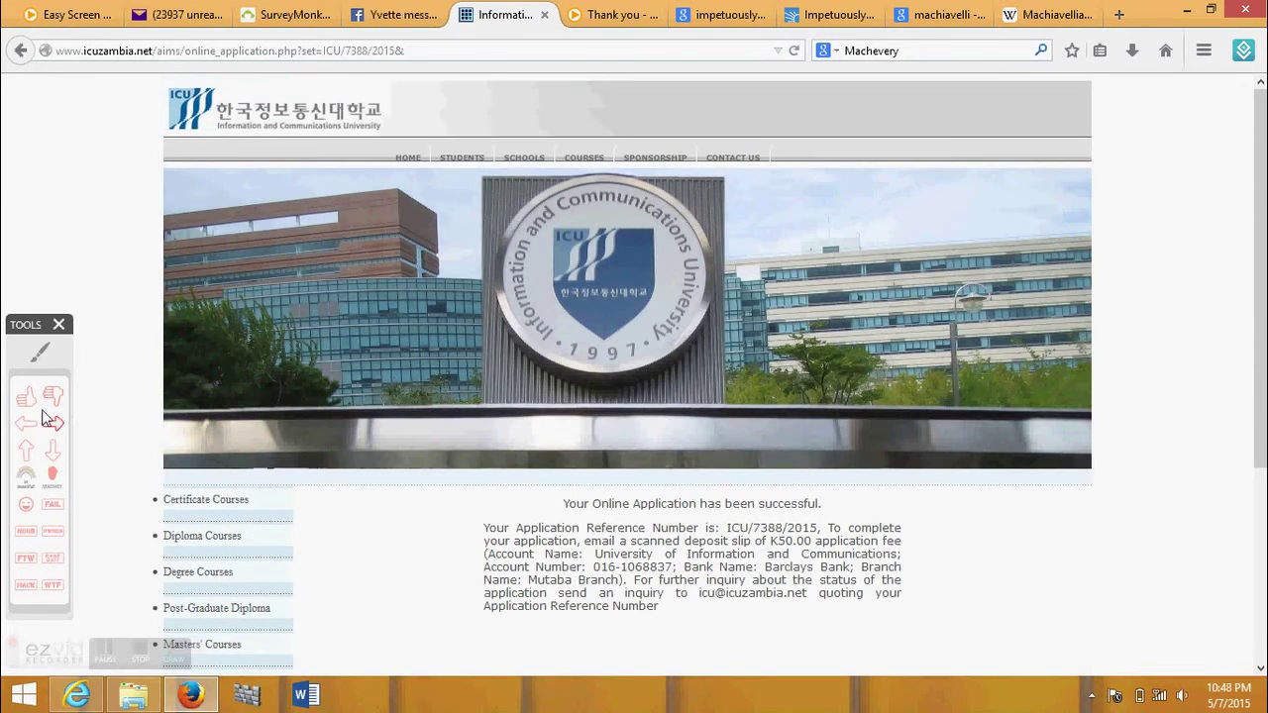
click(39, 352)
mouse_move(424, 492)
mouse_down()
mouse_move(467, 648)
mouse_move(870, 645)
mouse_move(954, 484)
mouse_up()
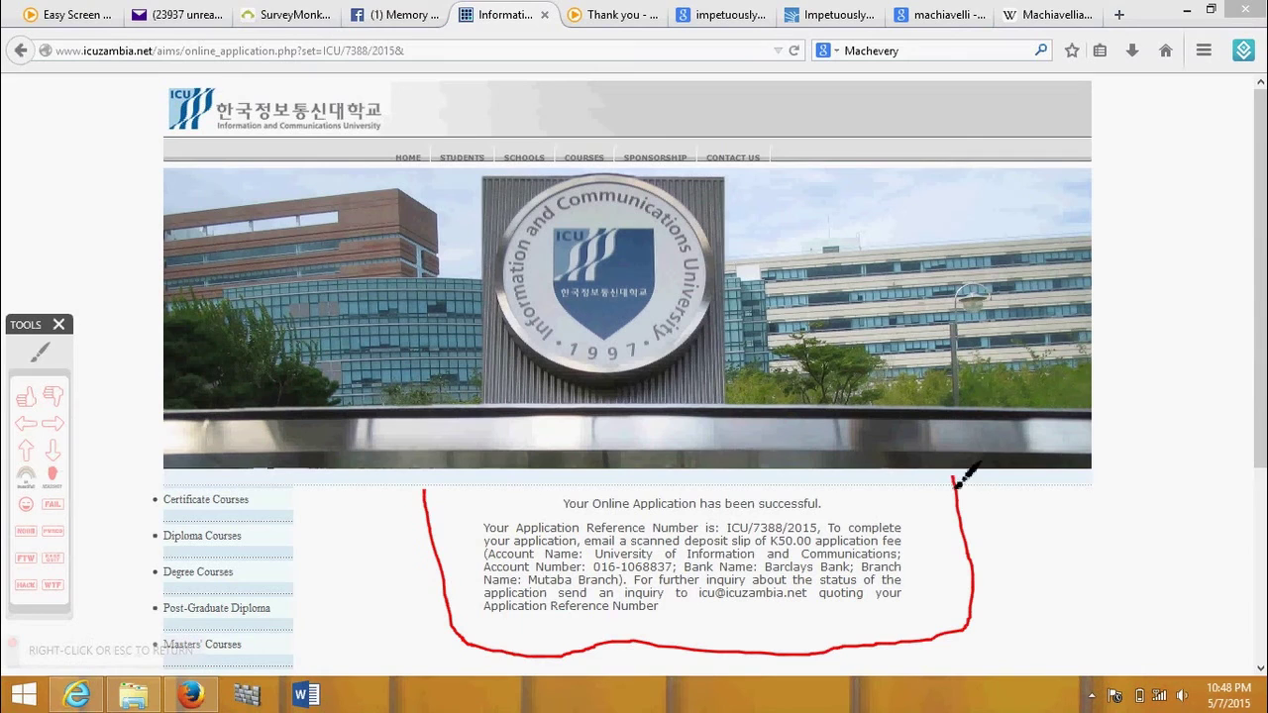
click(53, 423)
drag(342, 503, 436, 568)
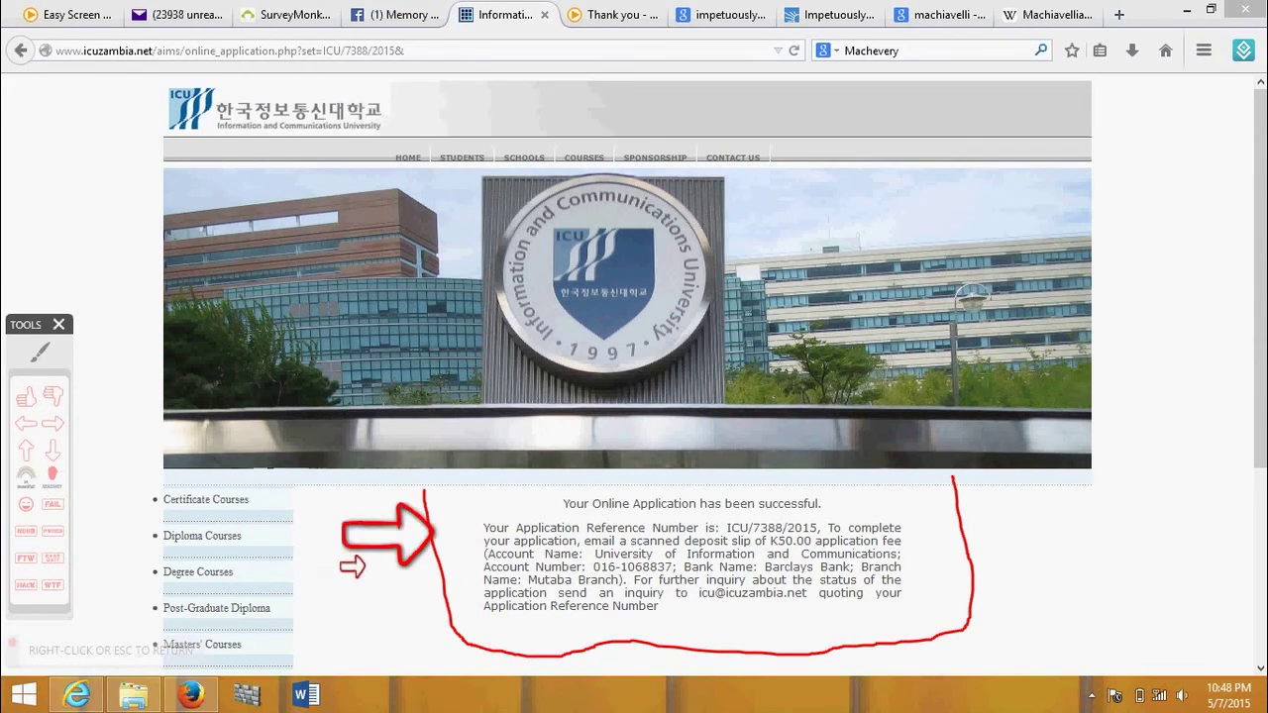
drag(341, 556, 436, 634)
key(Escape)
scroll(1215, 391, down, 2)
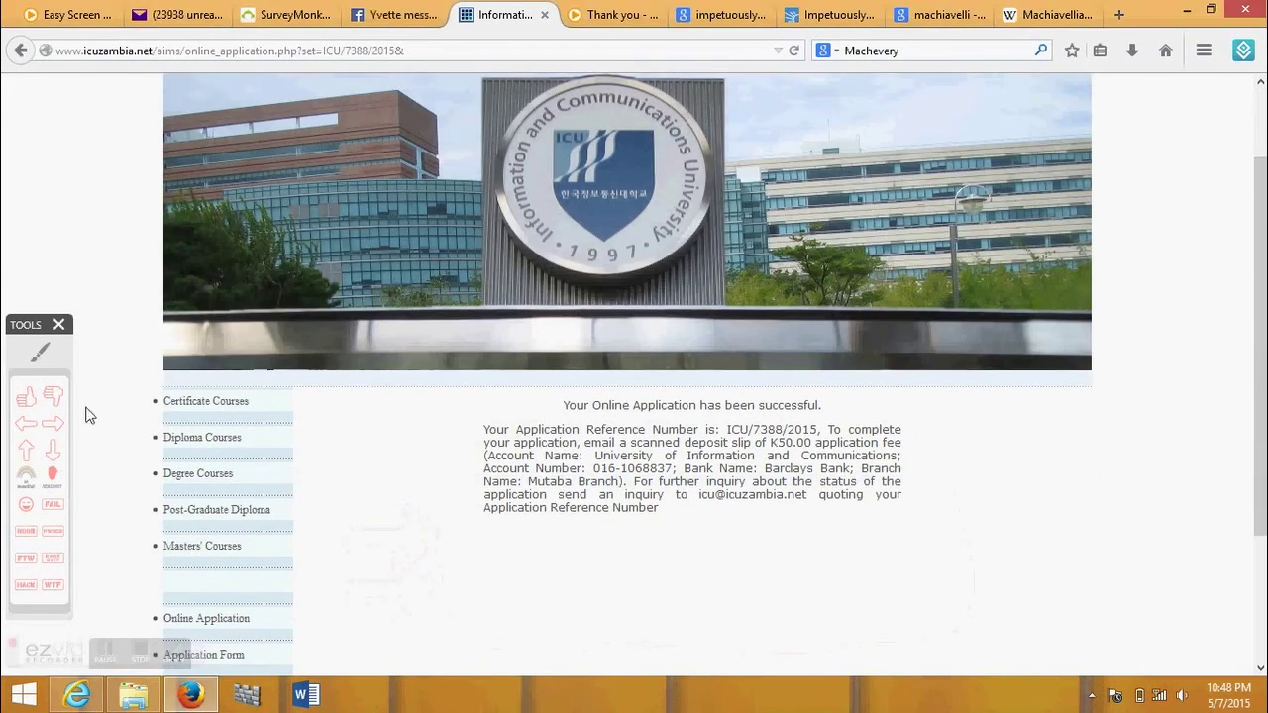
click(40, 352)
drag(726, 436, 820, 436)
key(Escape)
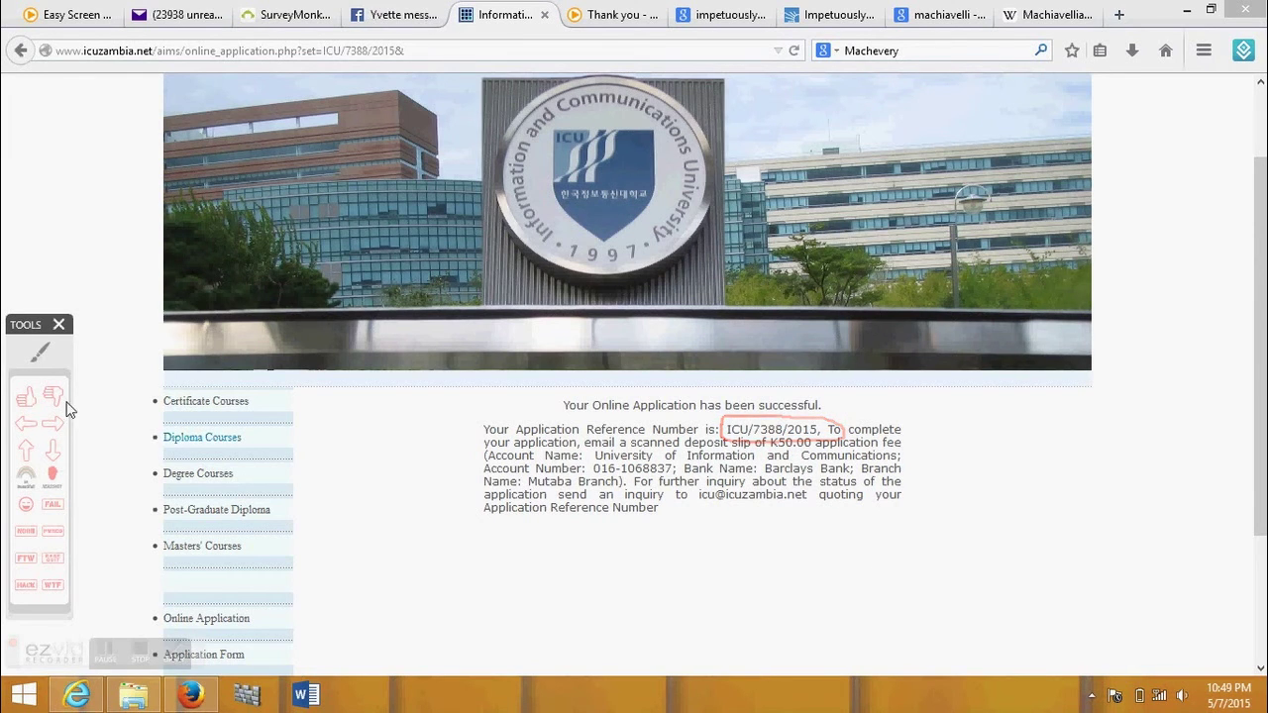
click(39, 353)
mouse_move(763, 438)
mouse_down()
mouse_move(820, 458)
mouse_move(818, 441)
mouse_move(760, 452)
mouse_up()
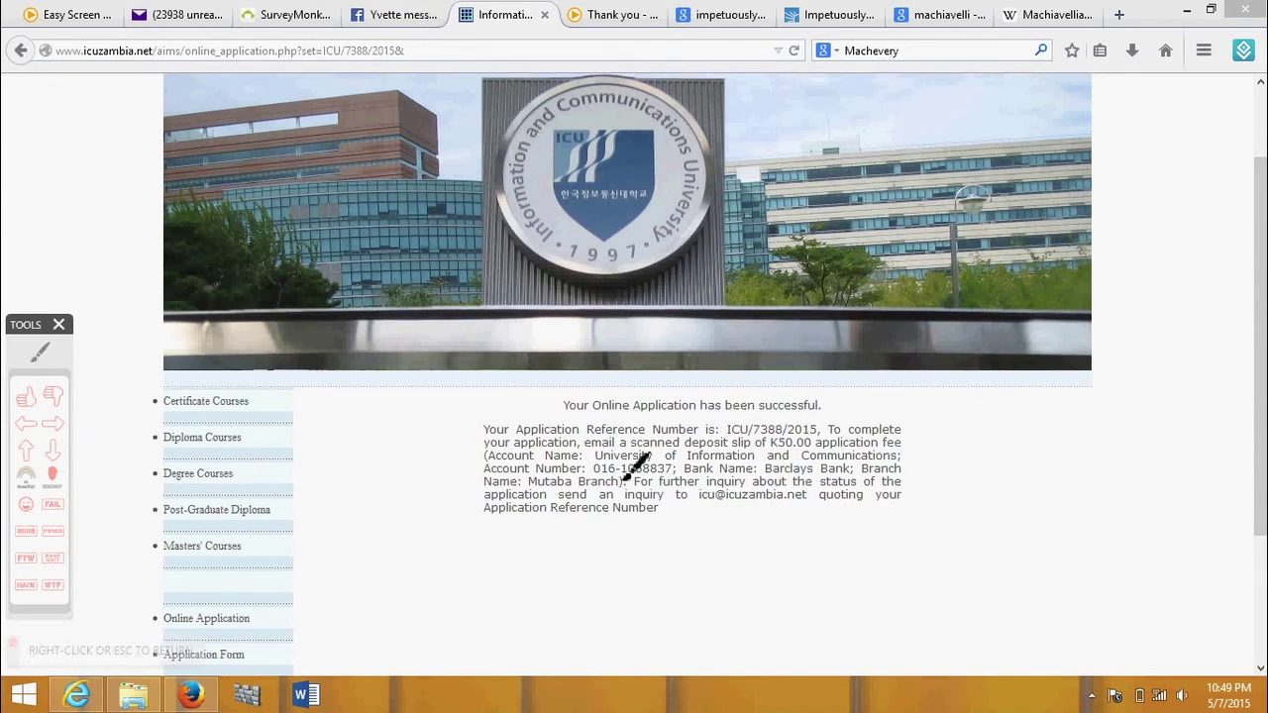
drag(486, 458, 906, 463)
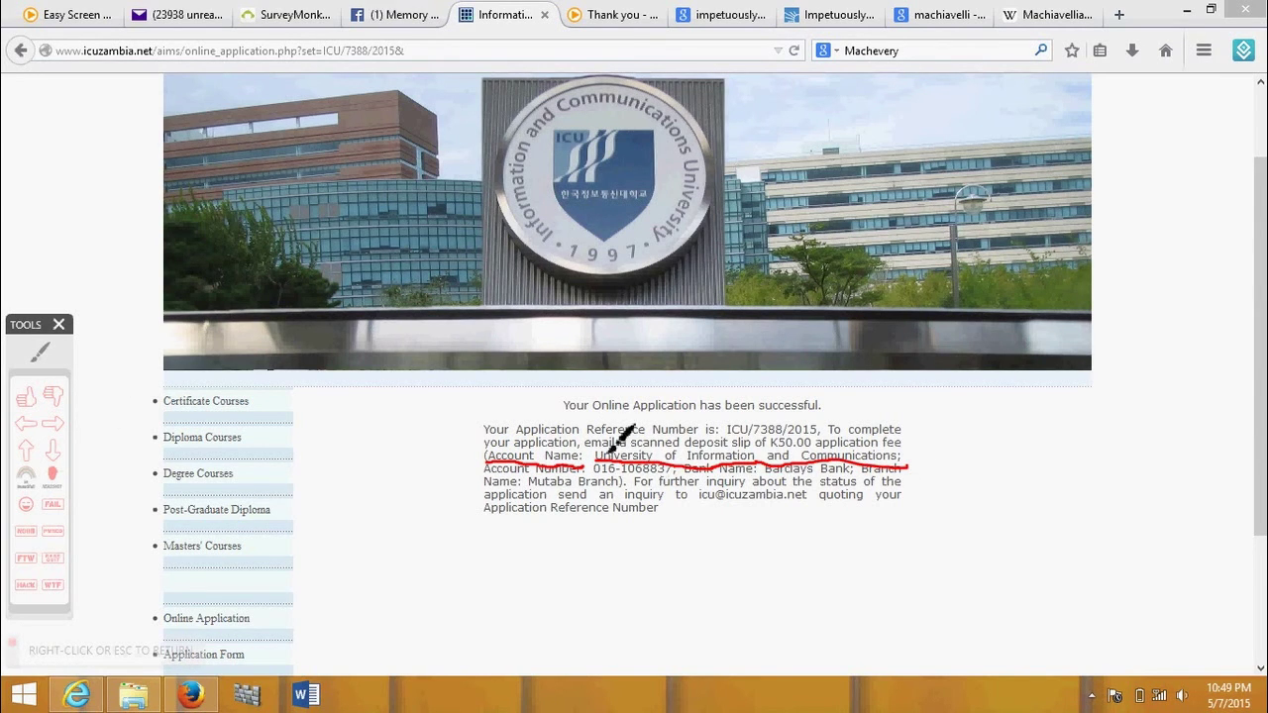
click(39, 351)
drag(467, 470, 480, 477)
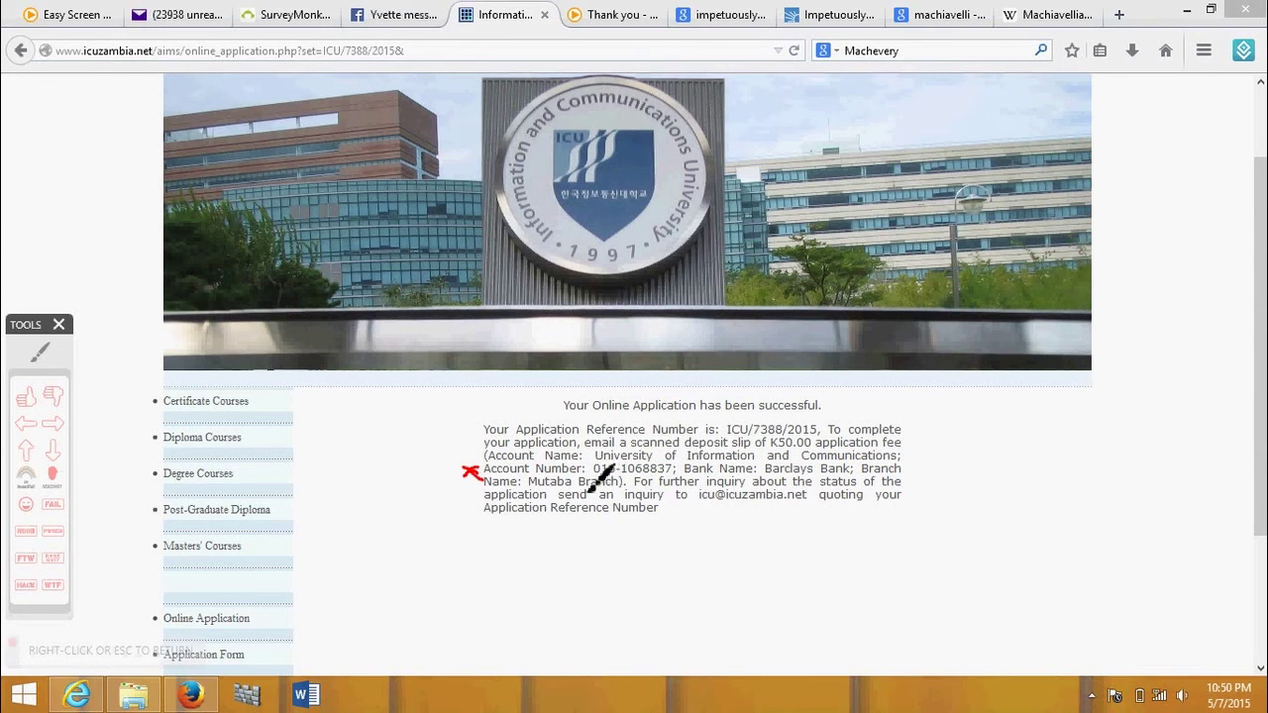
drag(594, 475, 902, 473)
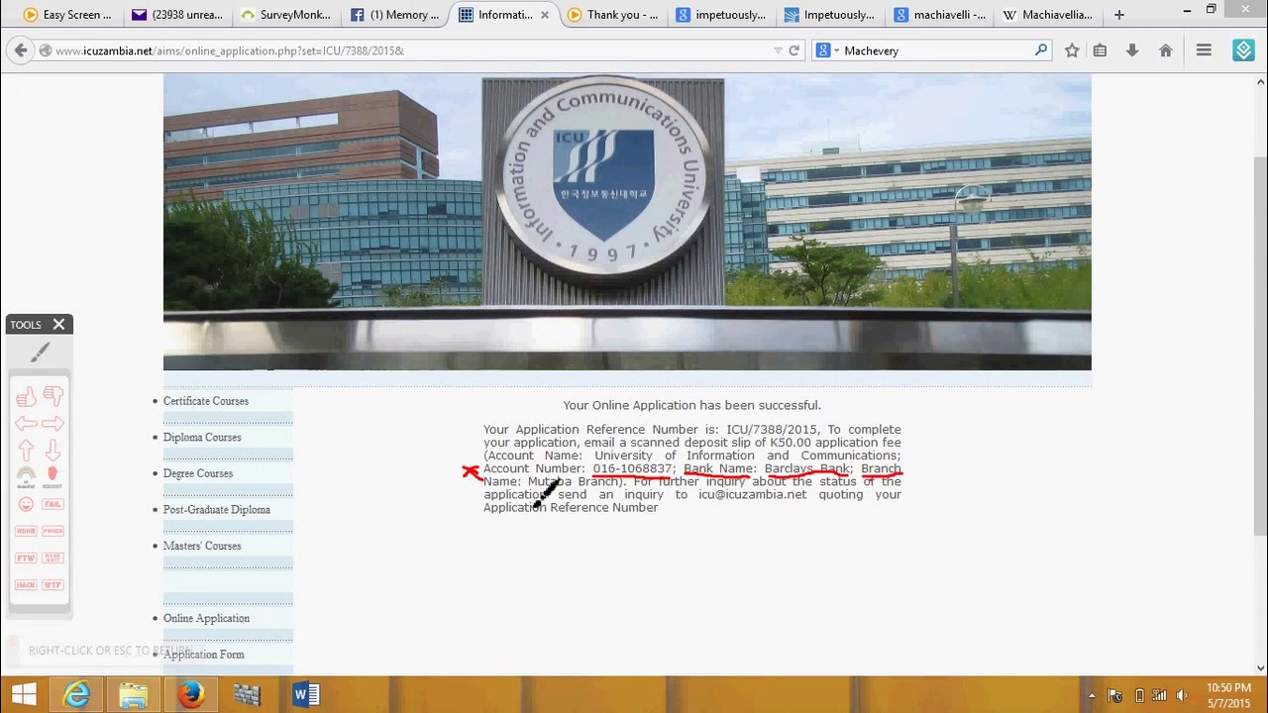
drag(528, 488, 622, 485)
key(Escape)
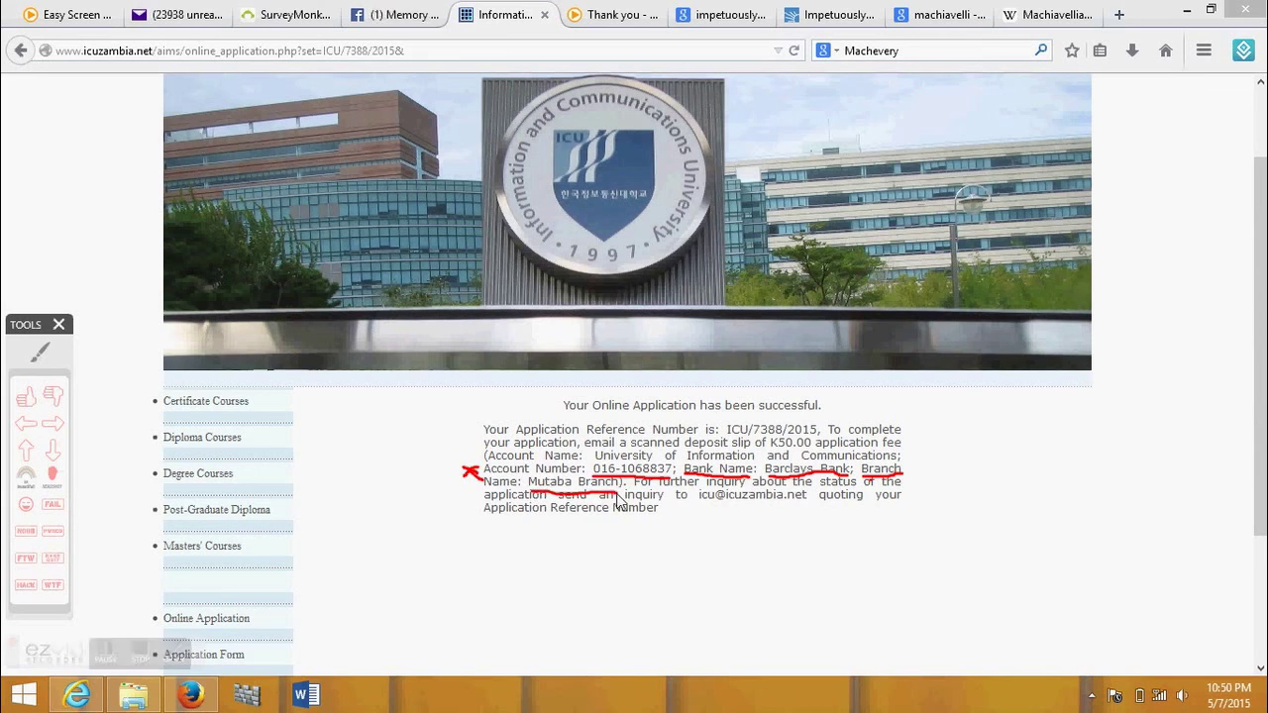
click(40, 352)
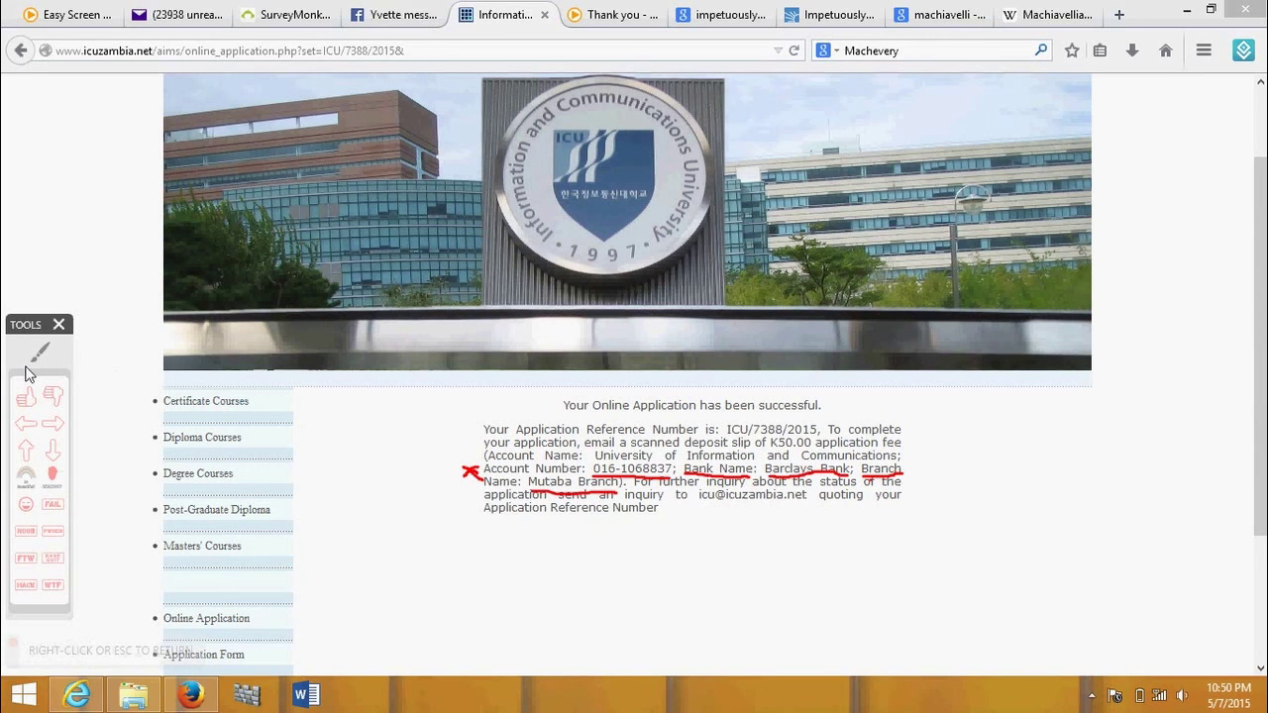
key(Escape)
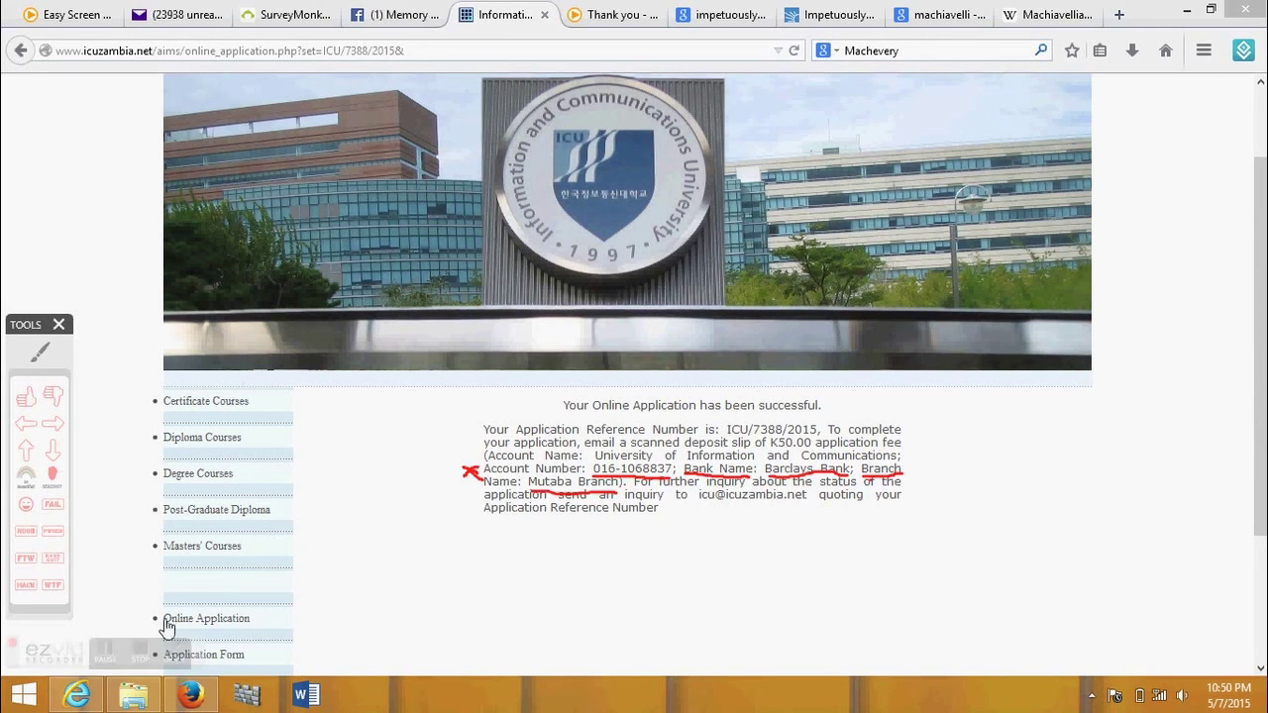
click(39, 352)
drag(699, 506, 805, 508)
key(Escape)
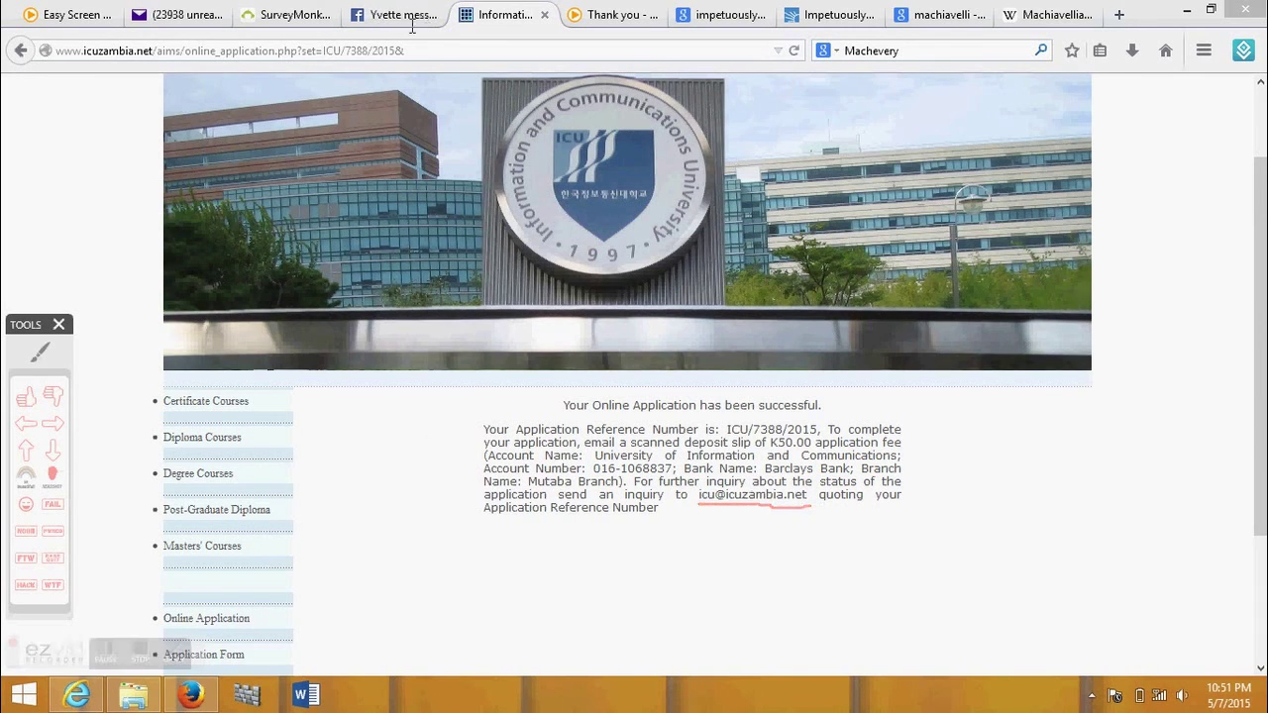
click(26, 396)
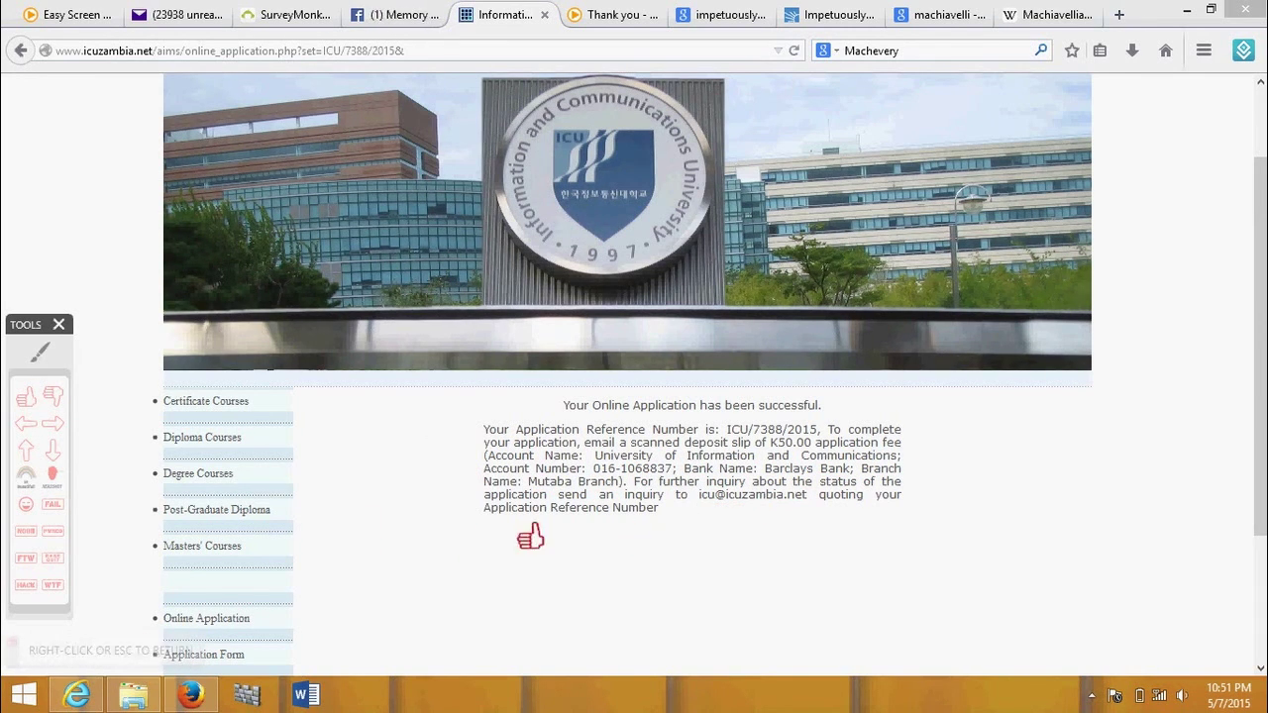
click(525, 535)
click(673, 546)
click(873, 543)
click(1015, 548)
click(1069, 554)
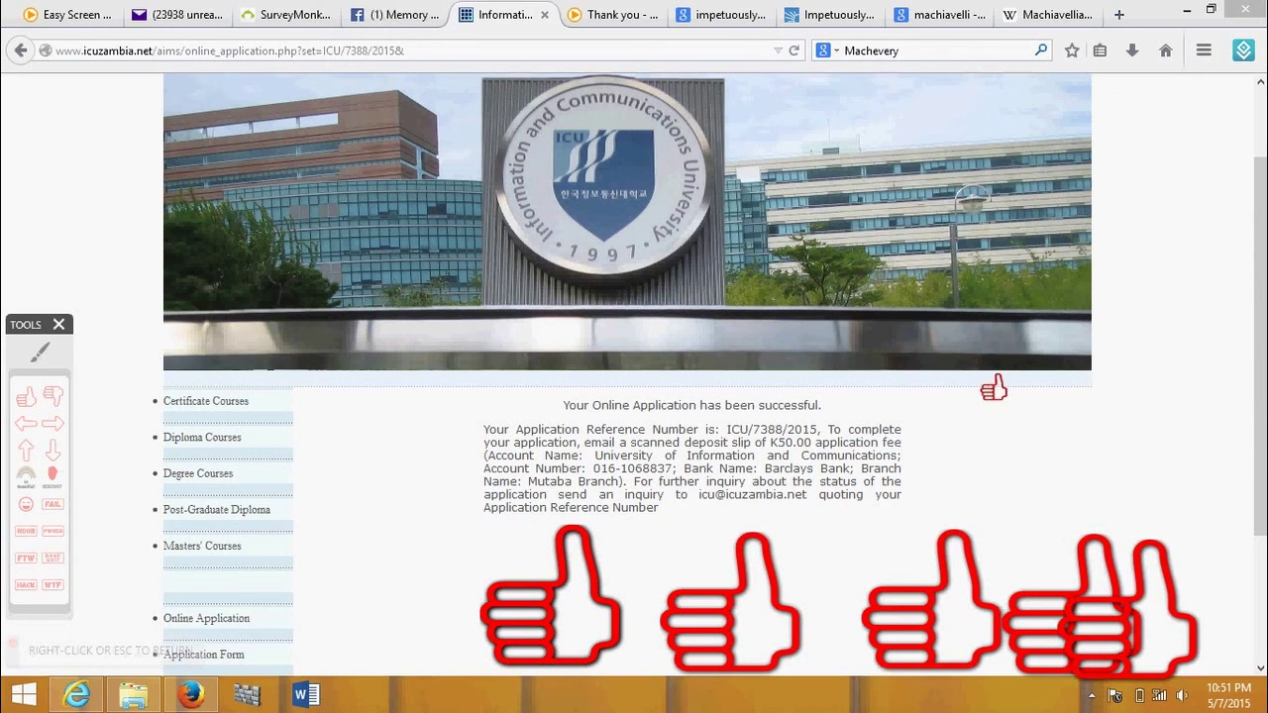
click(993, 388)
click(290, 400)
key(Escape)
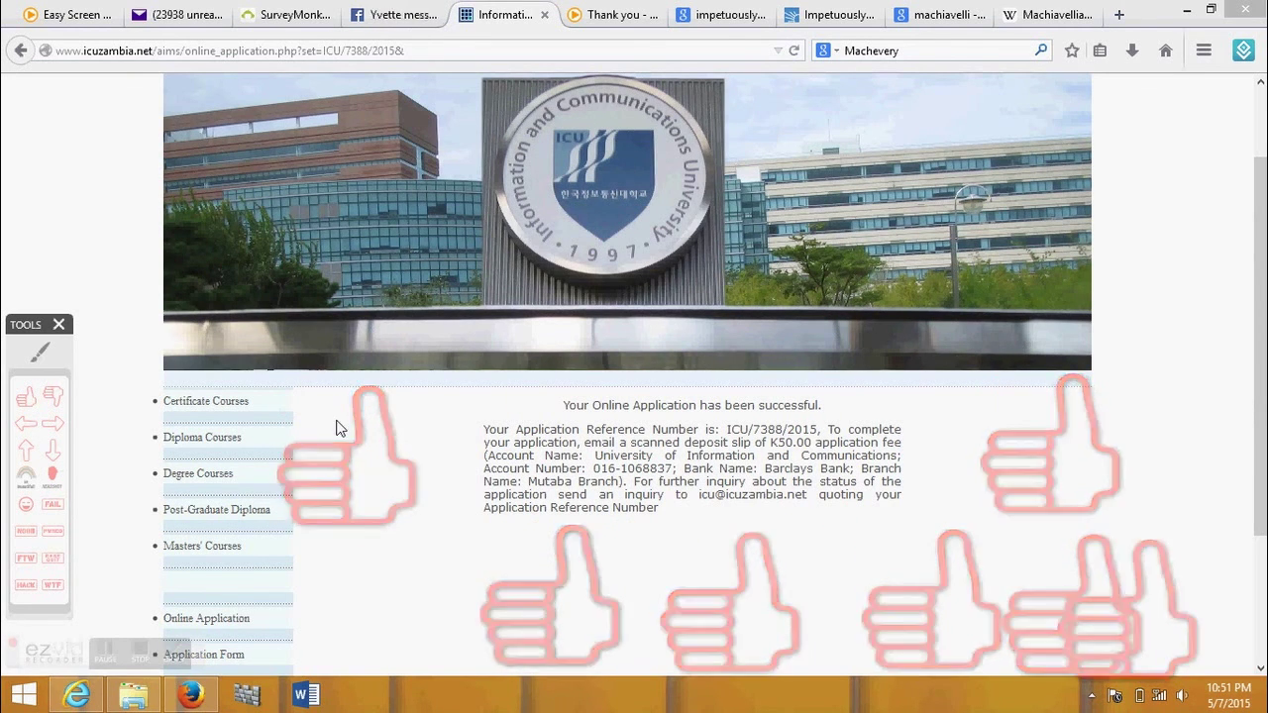